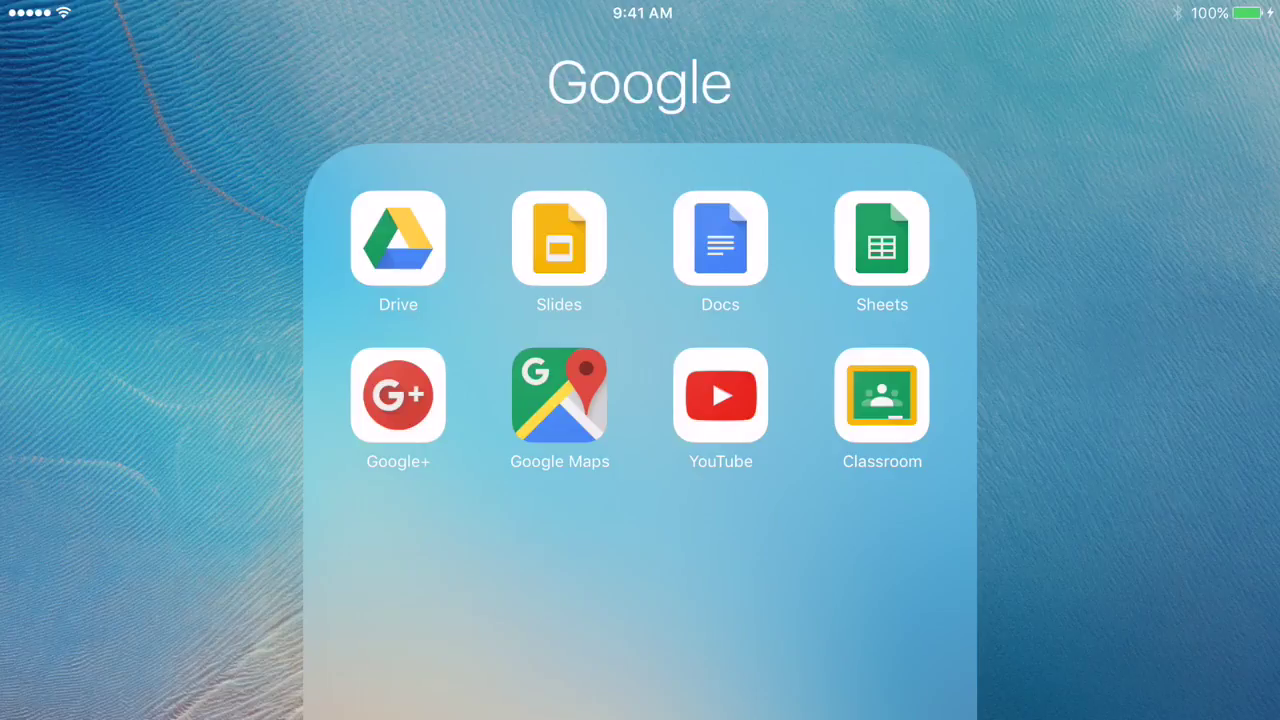
Launch Google Classroom and open its navigation menu to reach the Work to-do list.
click(882, 395)
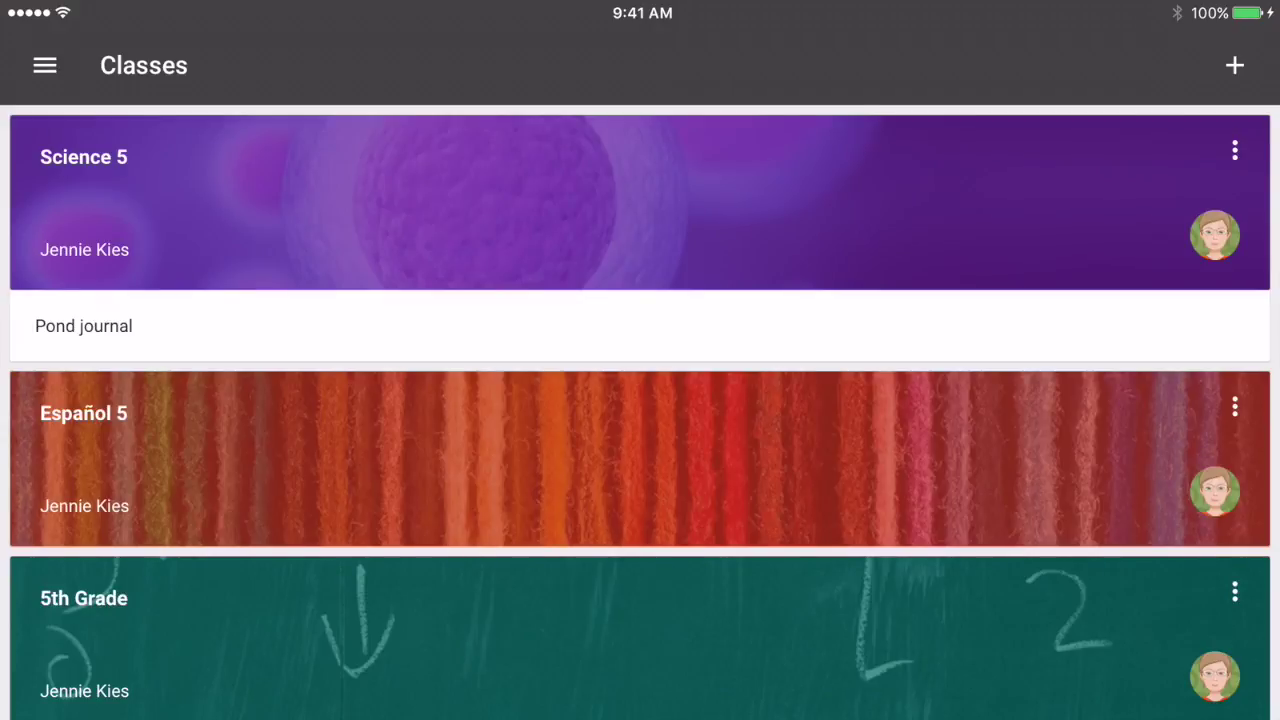
click(45, 65)
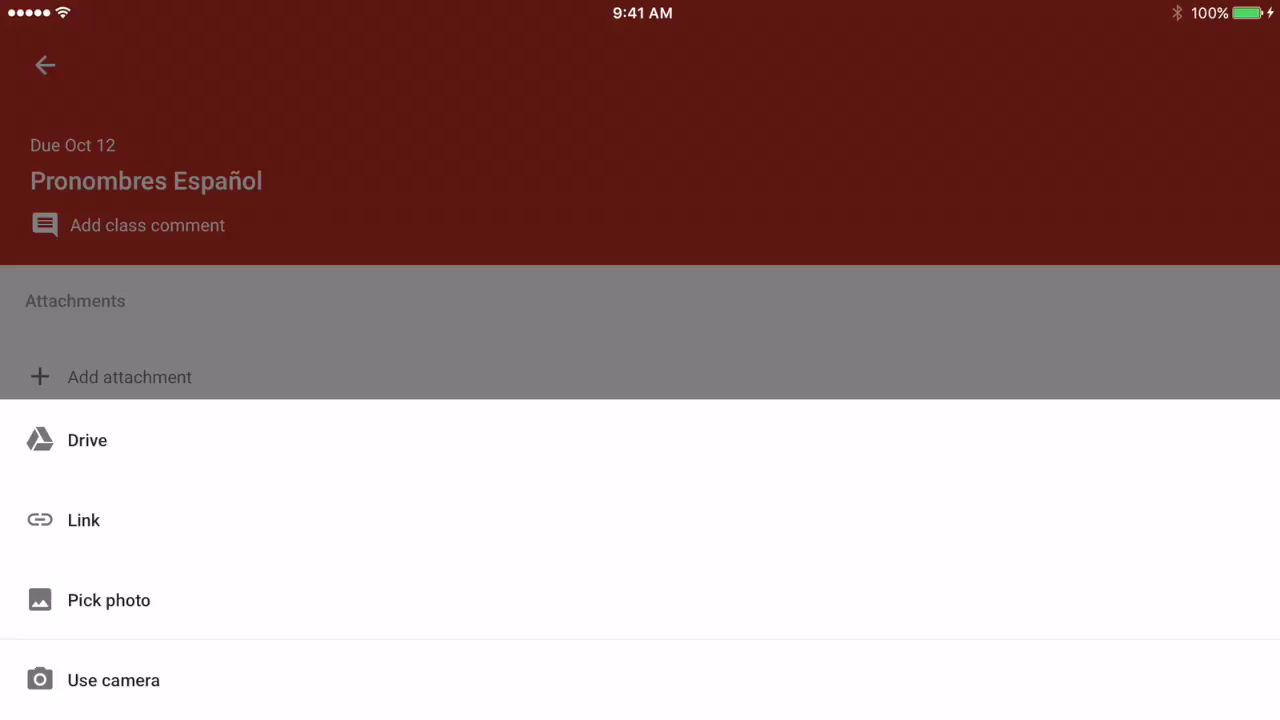
Scroll the Pronombres Español attachment choices, dismiss them, and return to the home screen.
scroll(640, 560, down, 3)
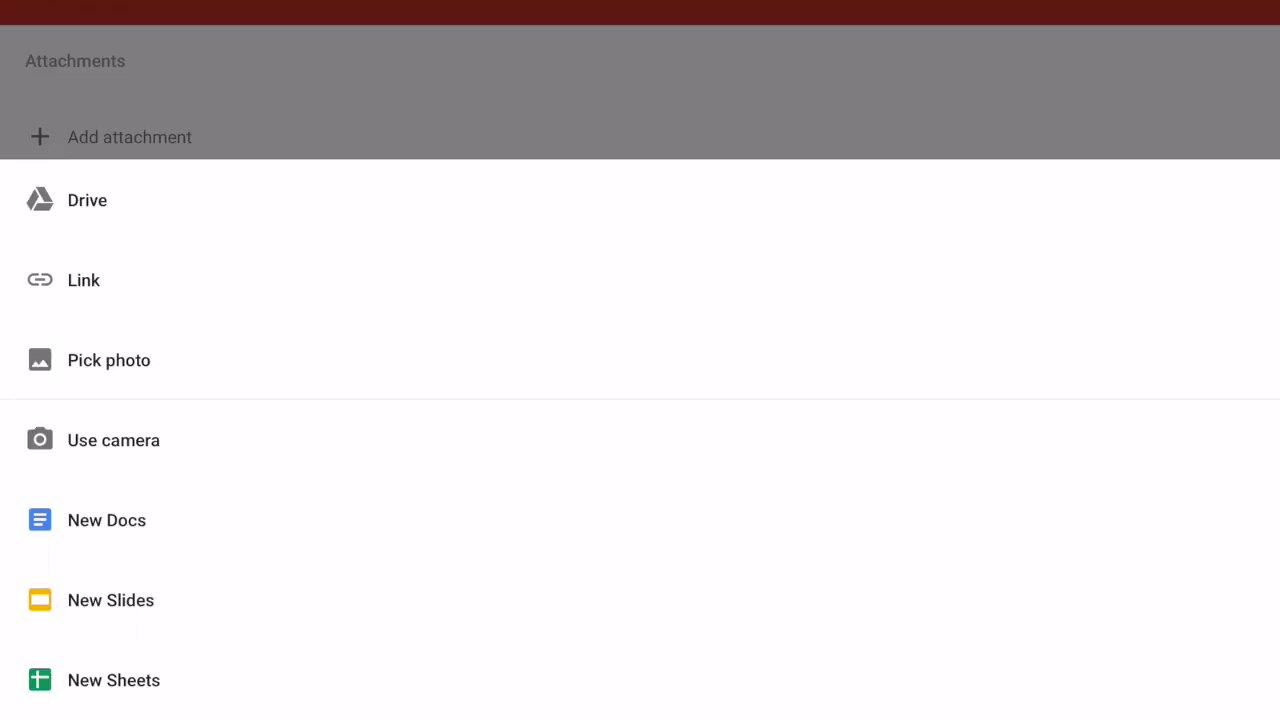
key(Escape)
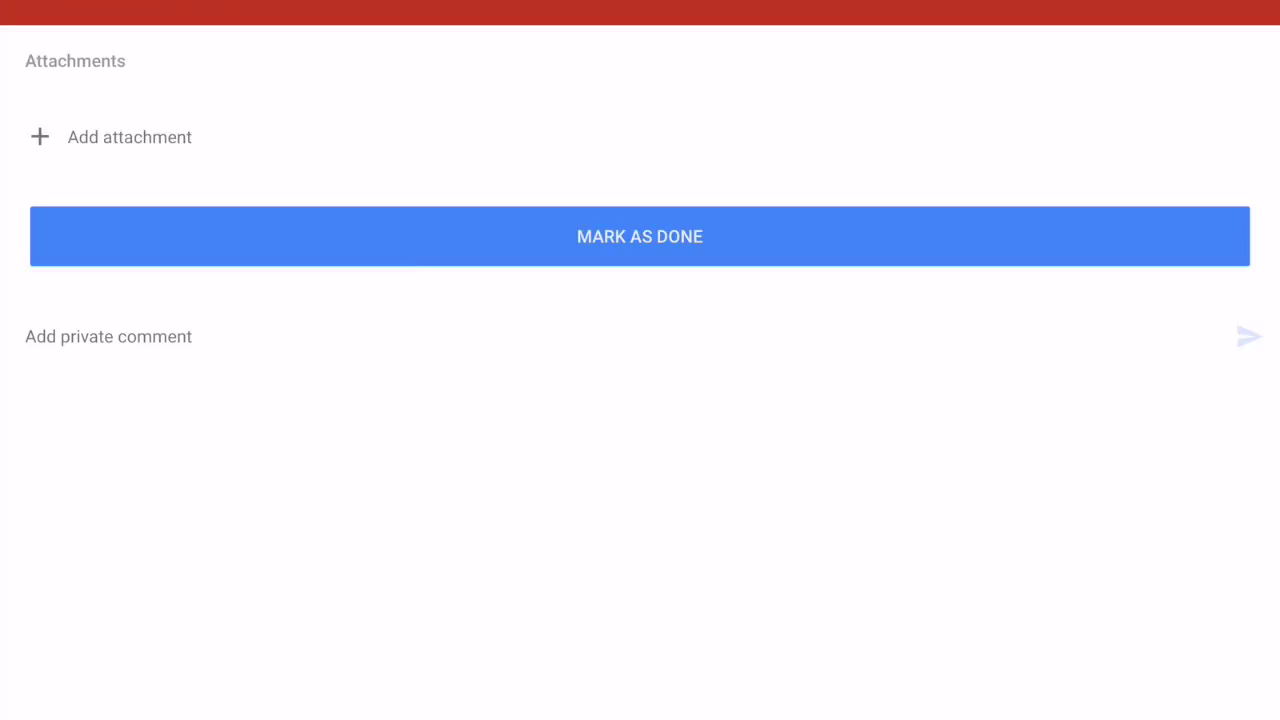
key(super)
key(super)
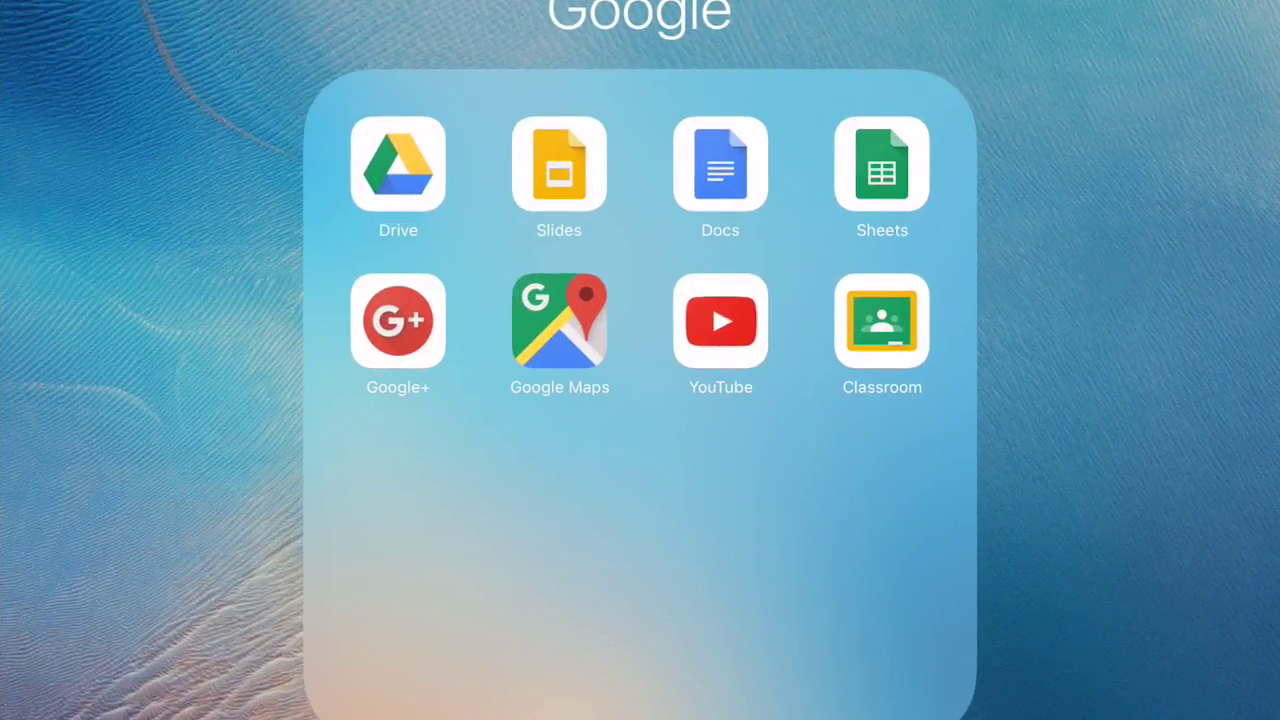
key(super)
Launch Book Creator from the home-screen folder and bring up the book's sharing choices.
click(151, 397)
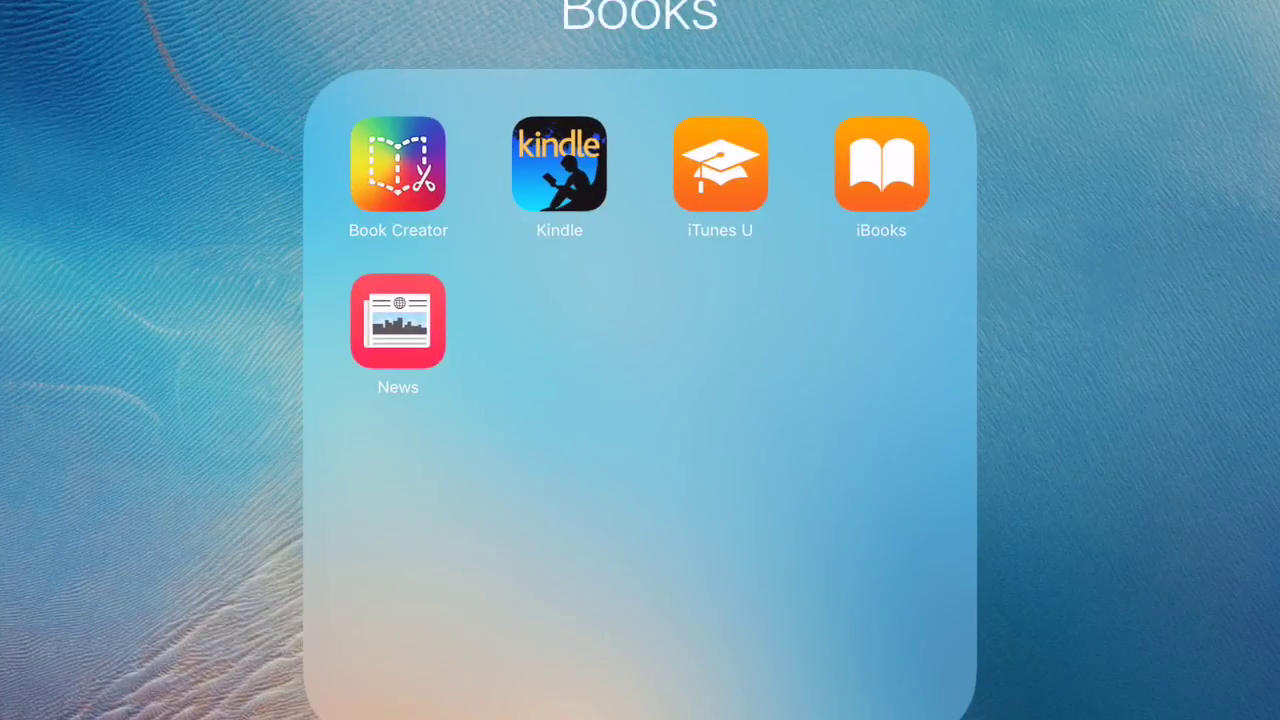
click(398, 164)
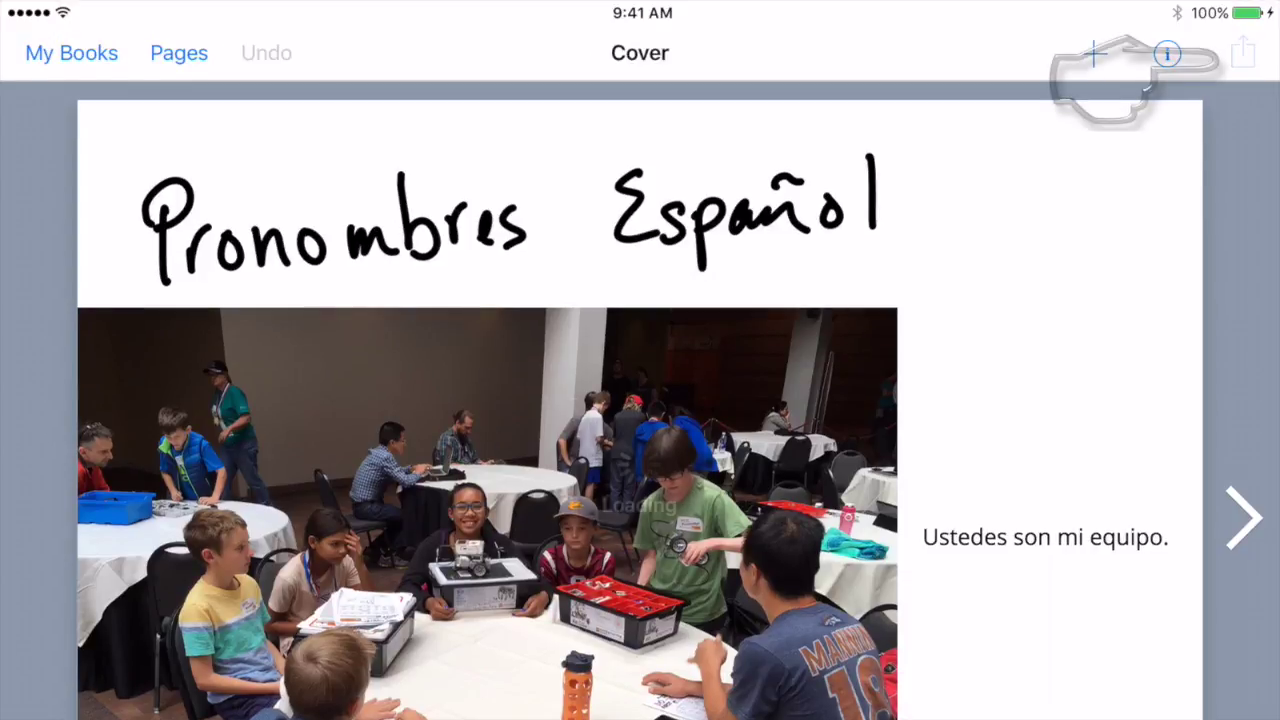
click(1240, 54)
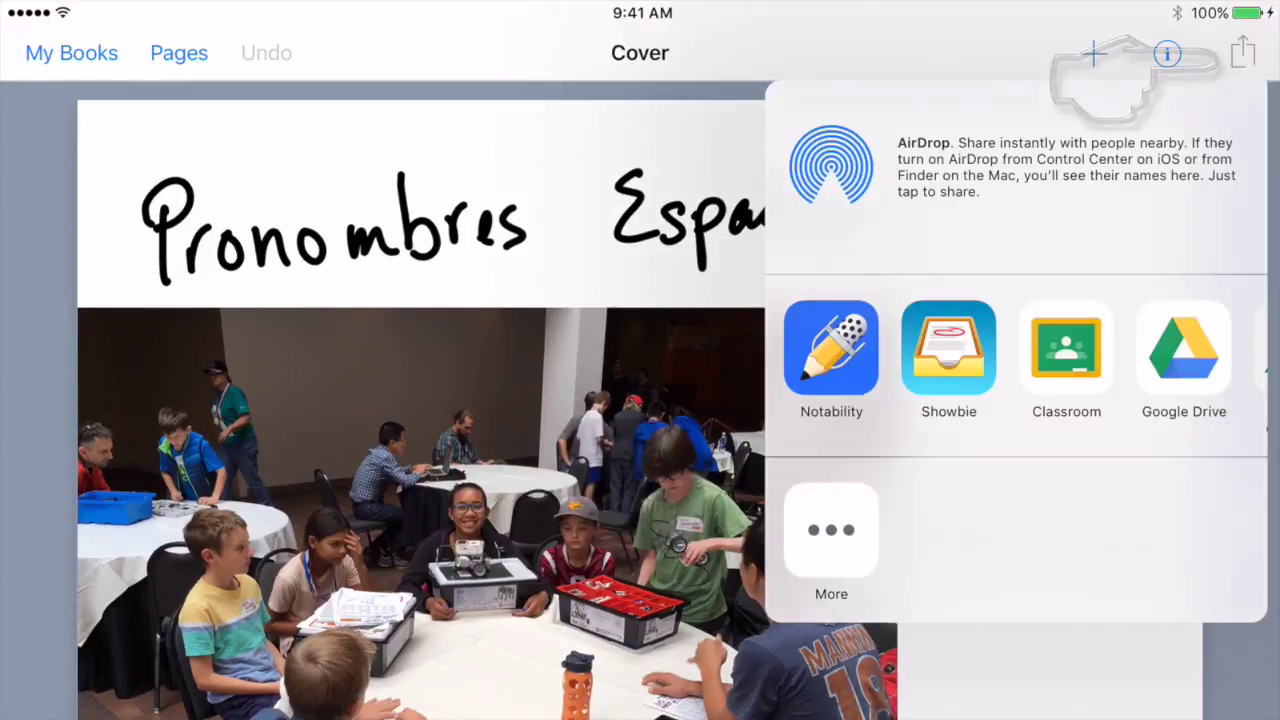
Send the book to Classroom and attach A new book.epub to Pronombres Español.
click(1062, 405)
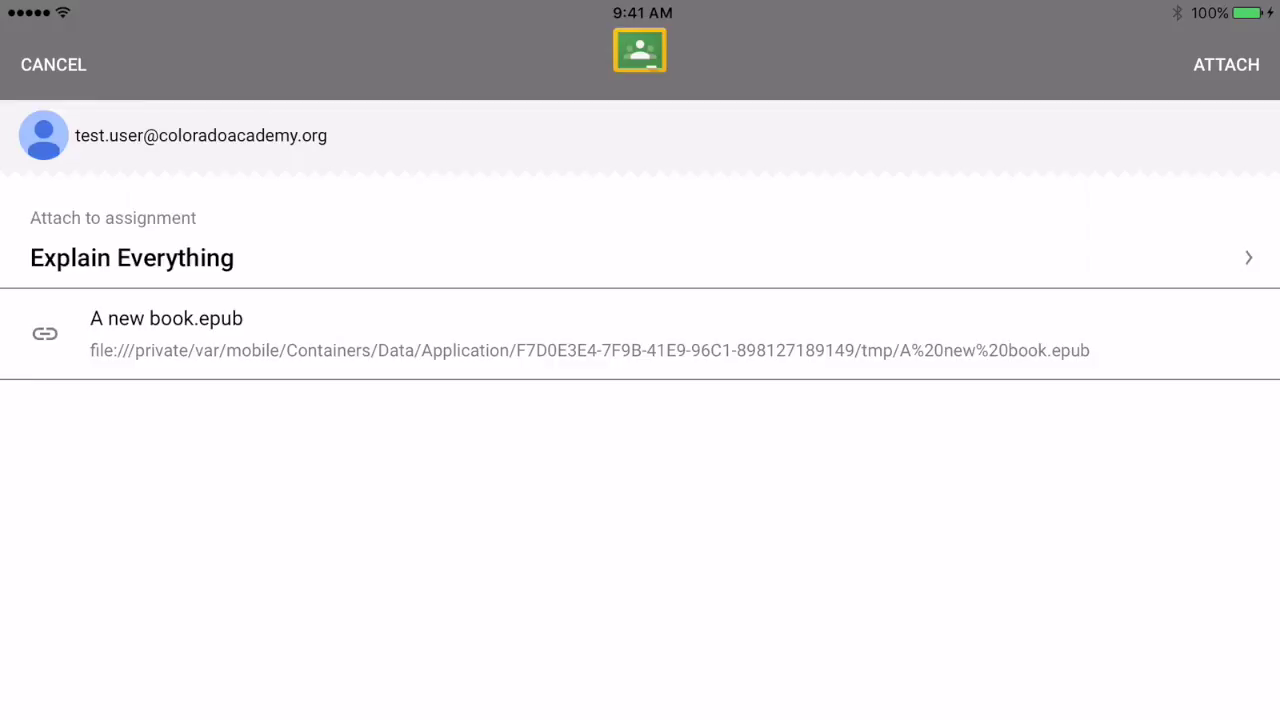
click(1212, 258)
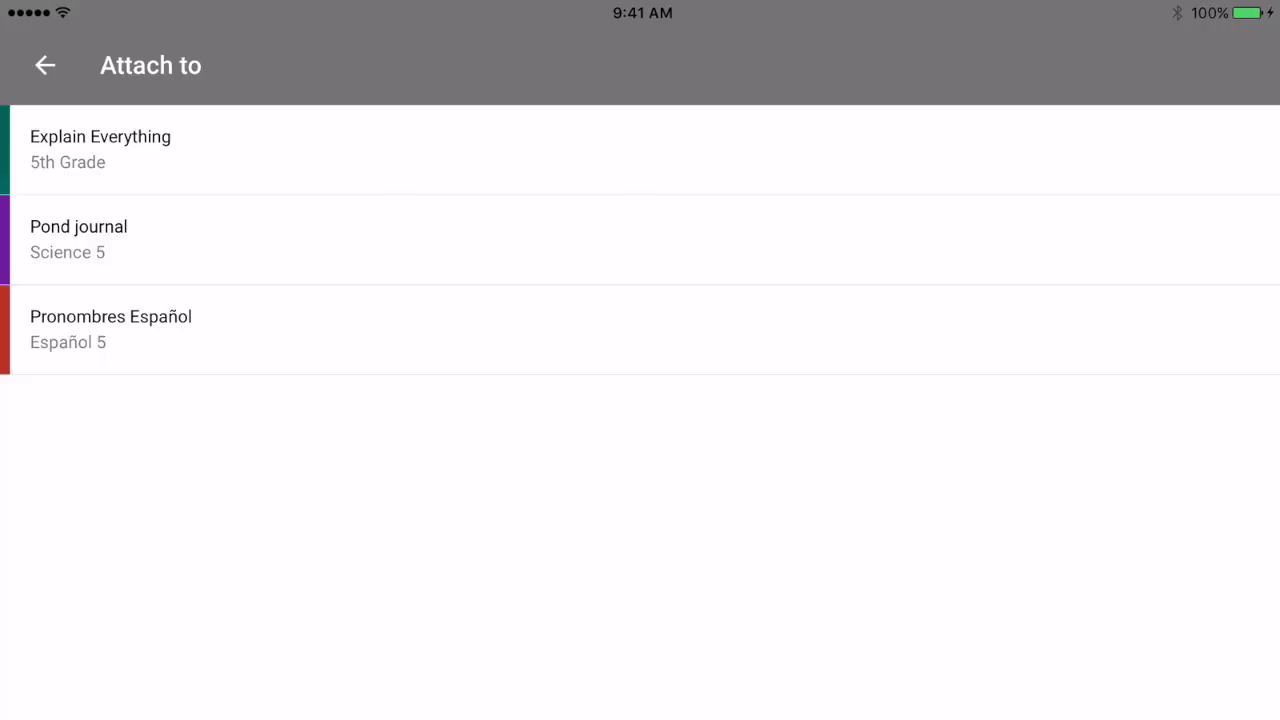
click(110, 328)
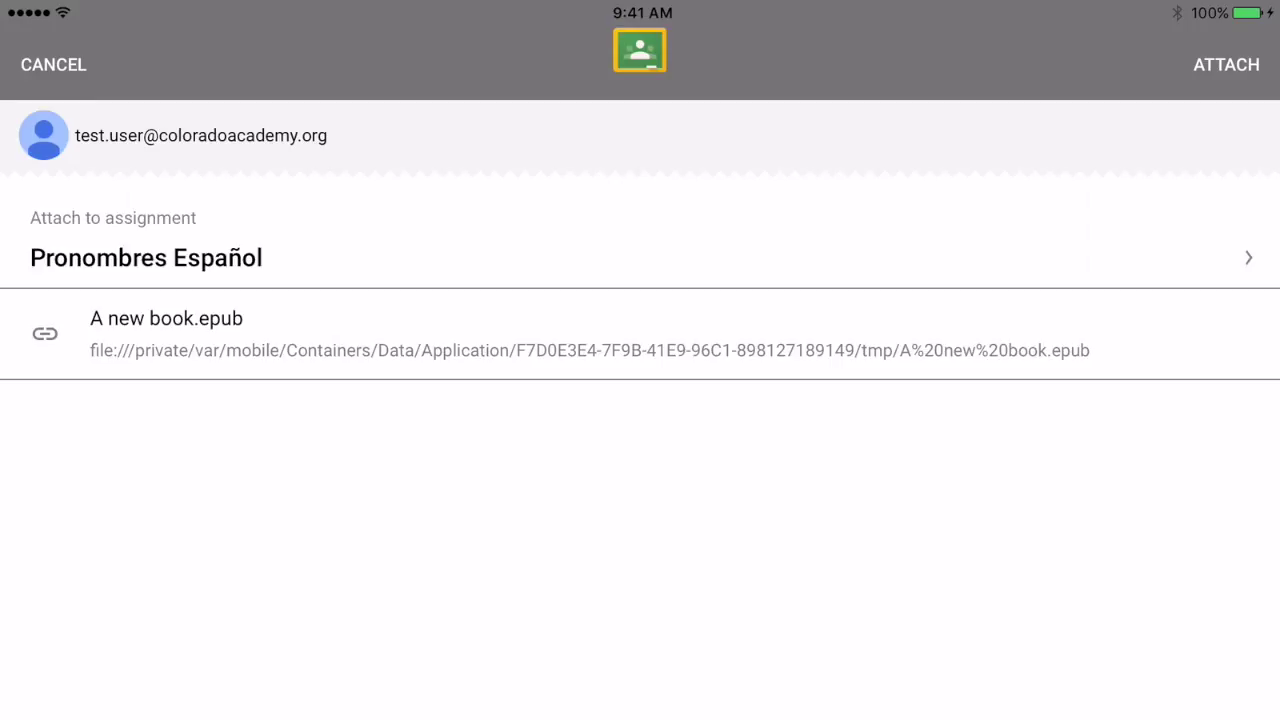
click(1170, 66)
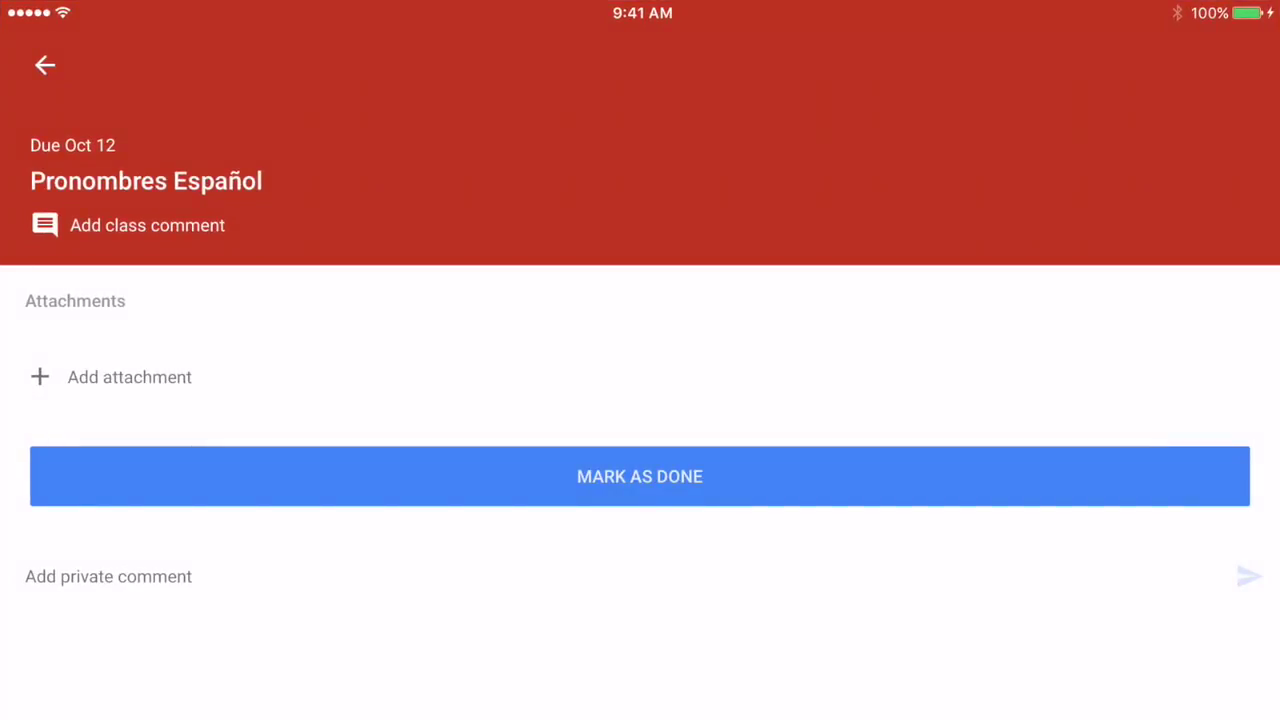
Refresh the Pronombres Español assignment and remove the A new book.epub attachment.
scroll(640, 400, up, 3)
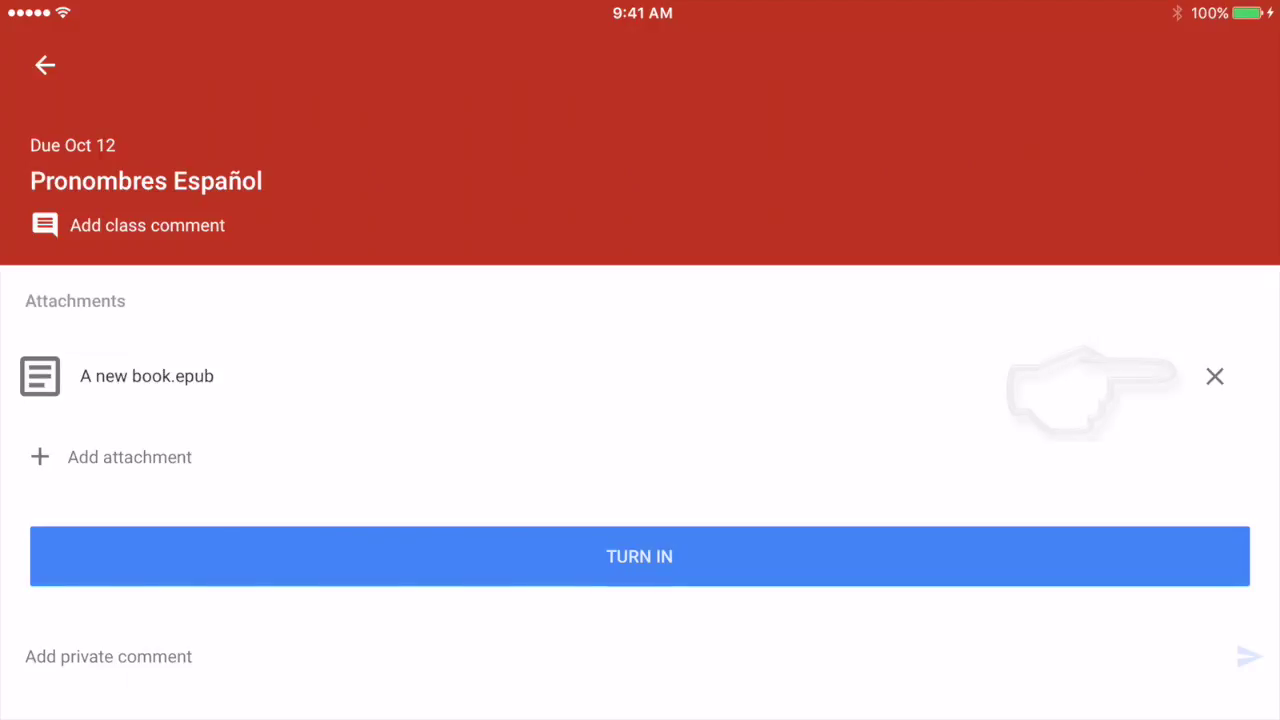
click(1214, 376)
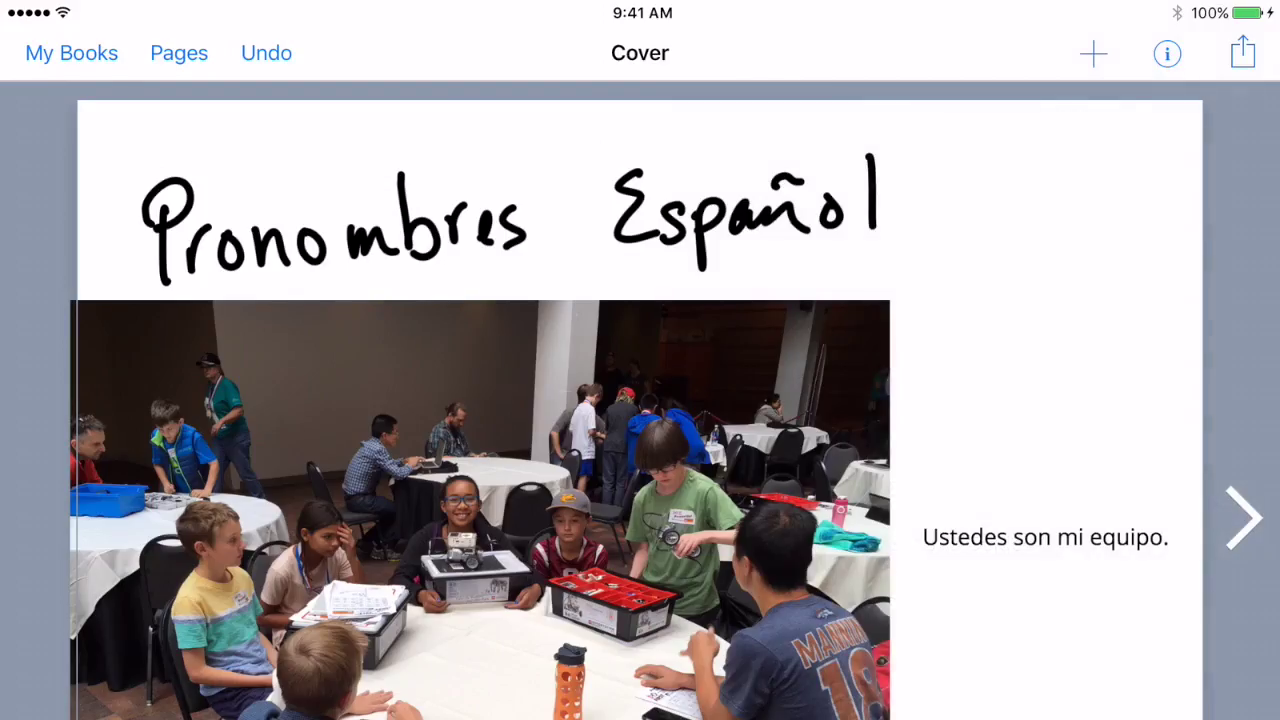
click(71, 53)
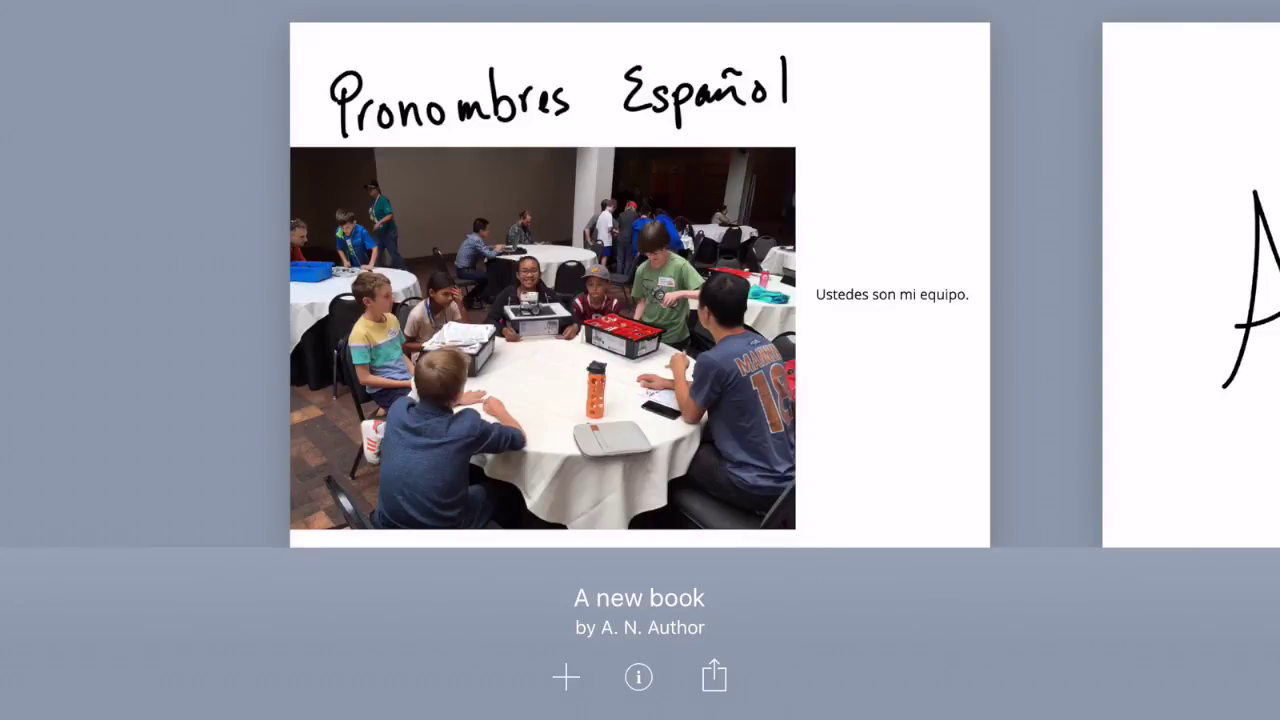
click(638, 677)
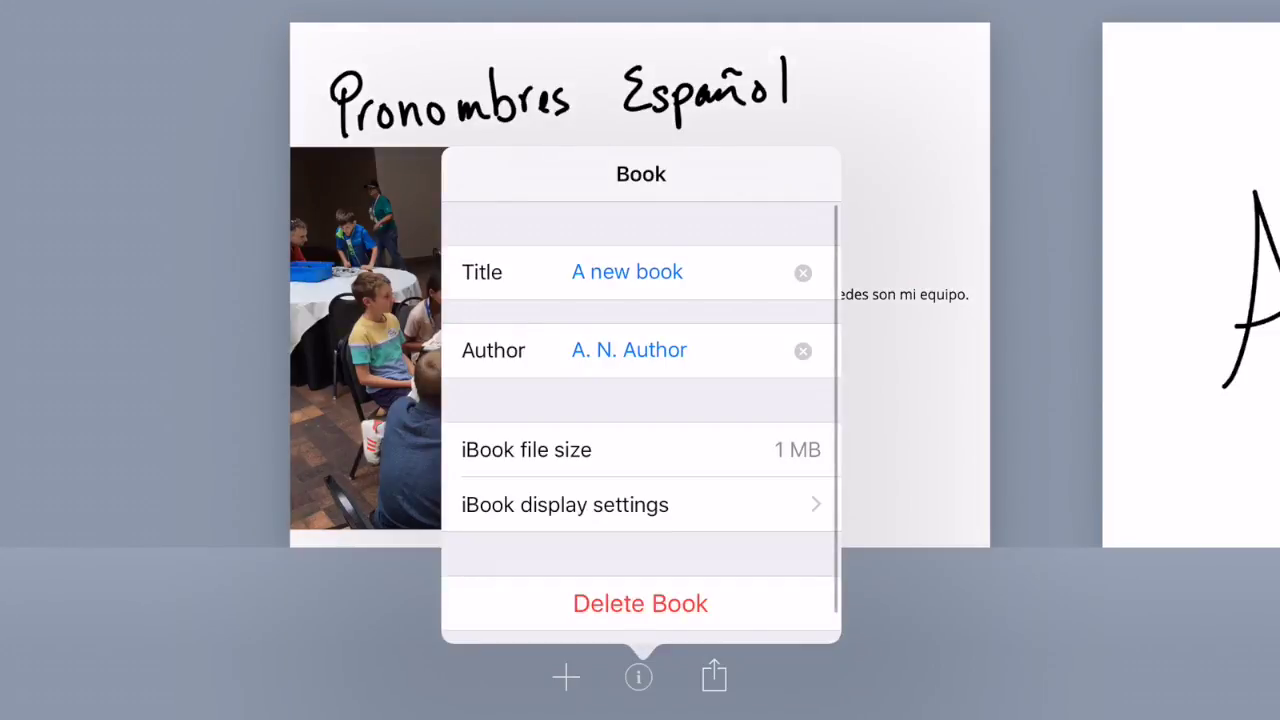
click(803, 273)
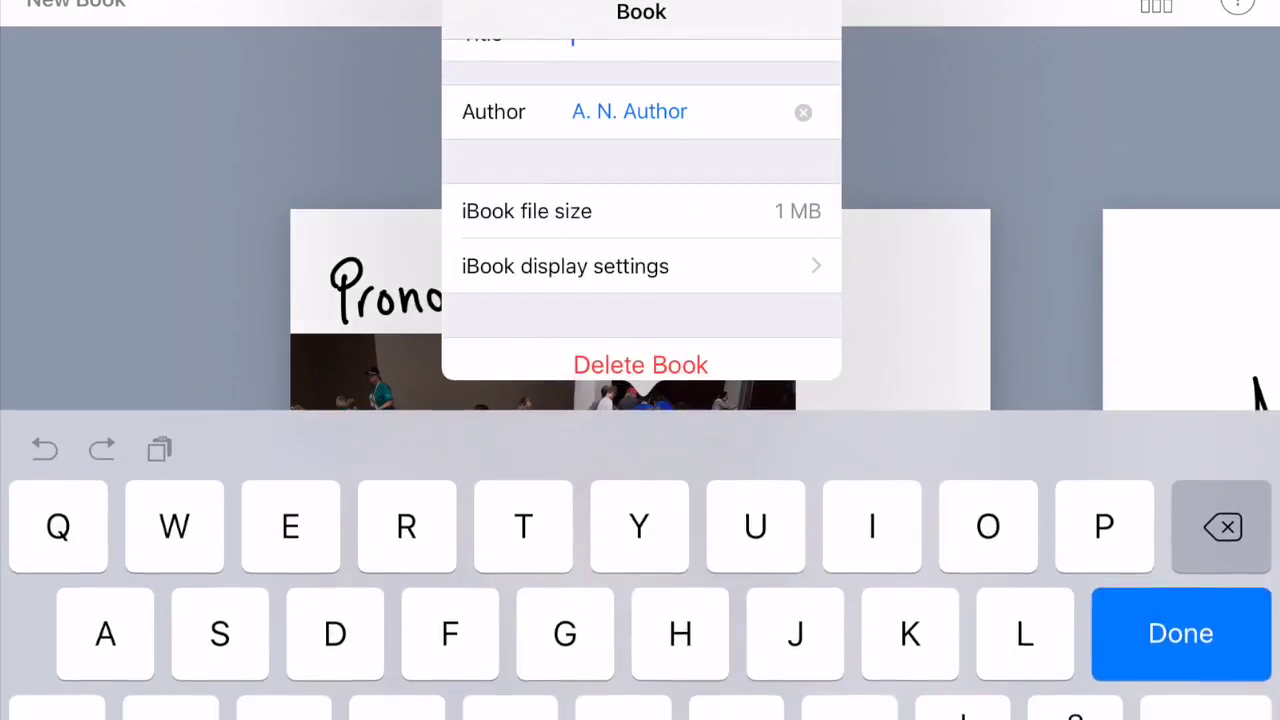
text(Jennie)
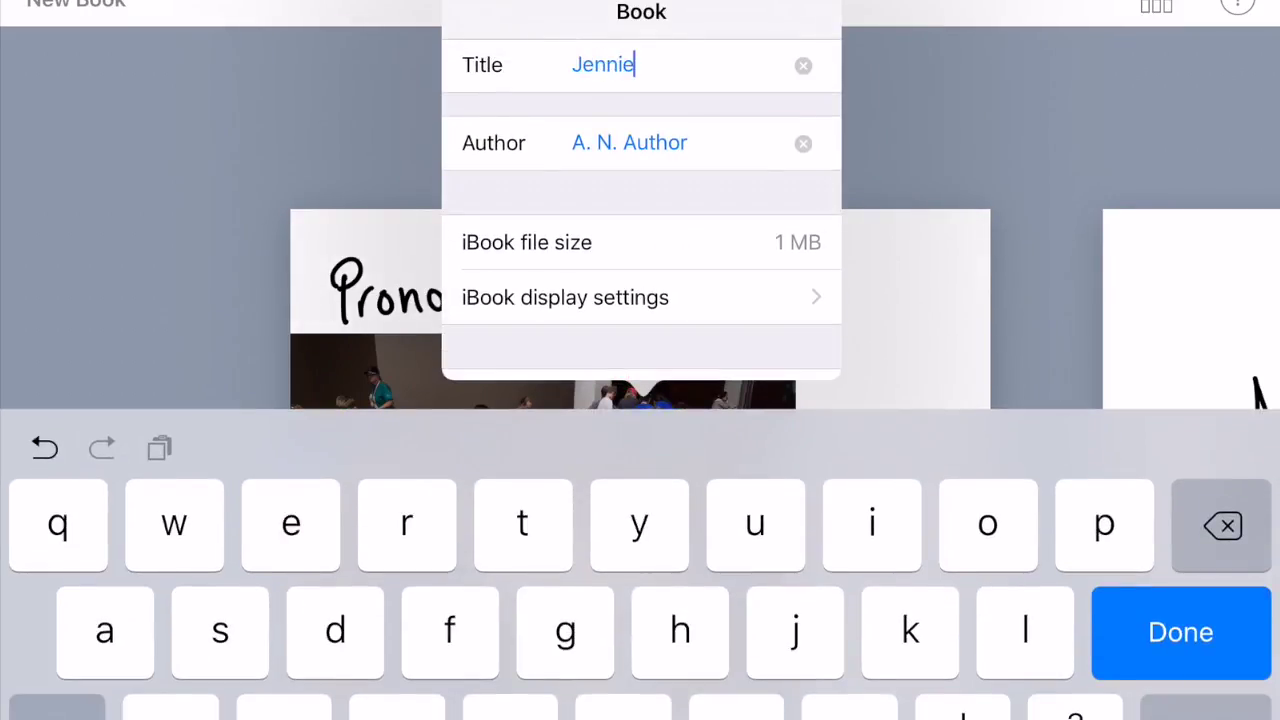
key(Tab)
key(BackSpace)
text(Jennie kies)
key(Return)
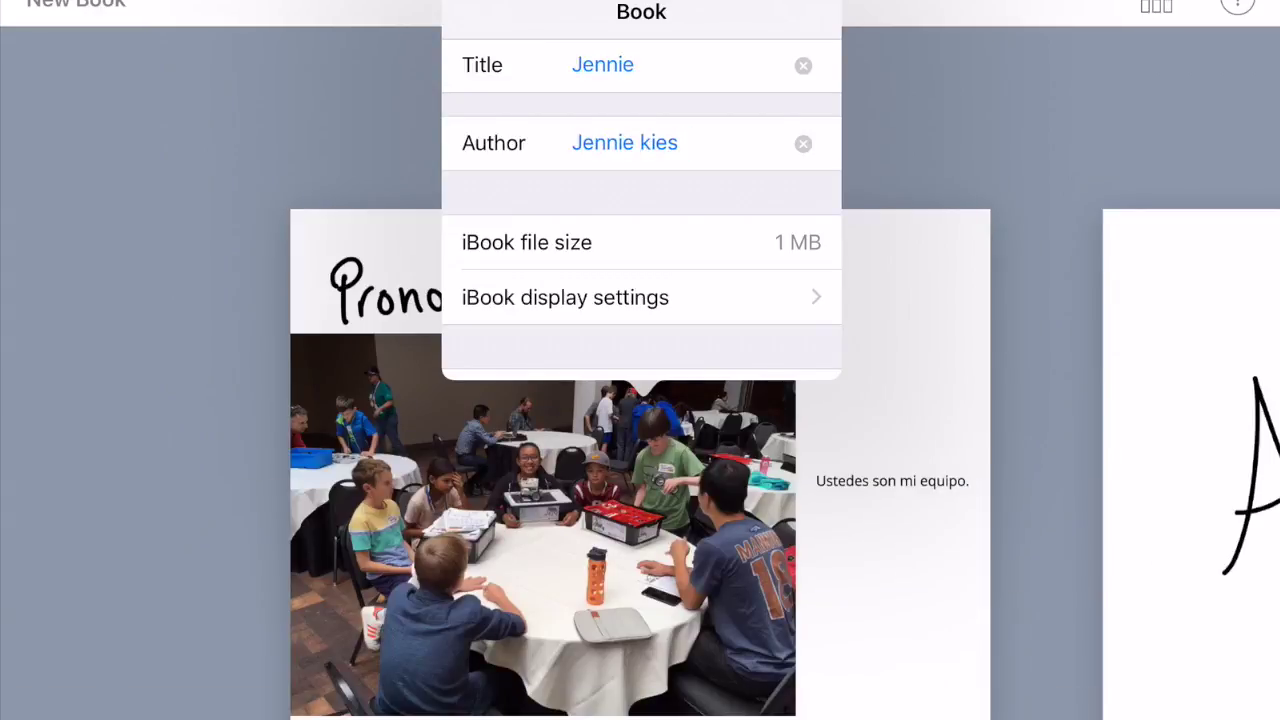
key(Escape)
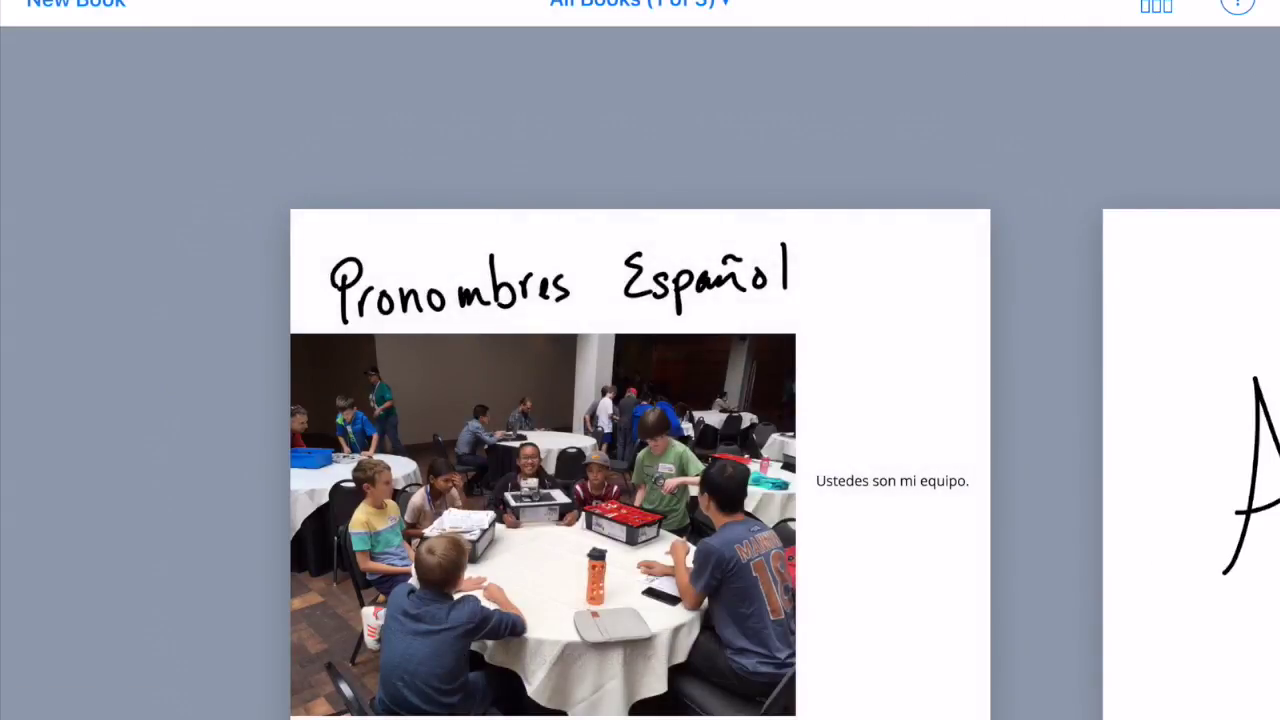
click(640, 450)
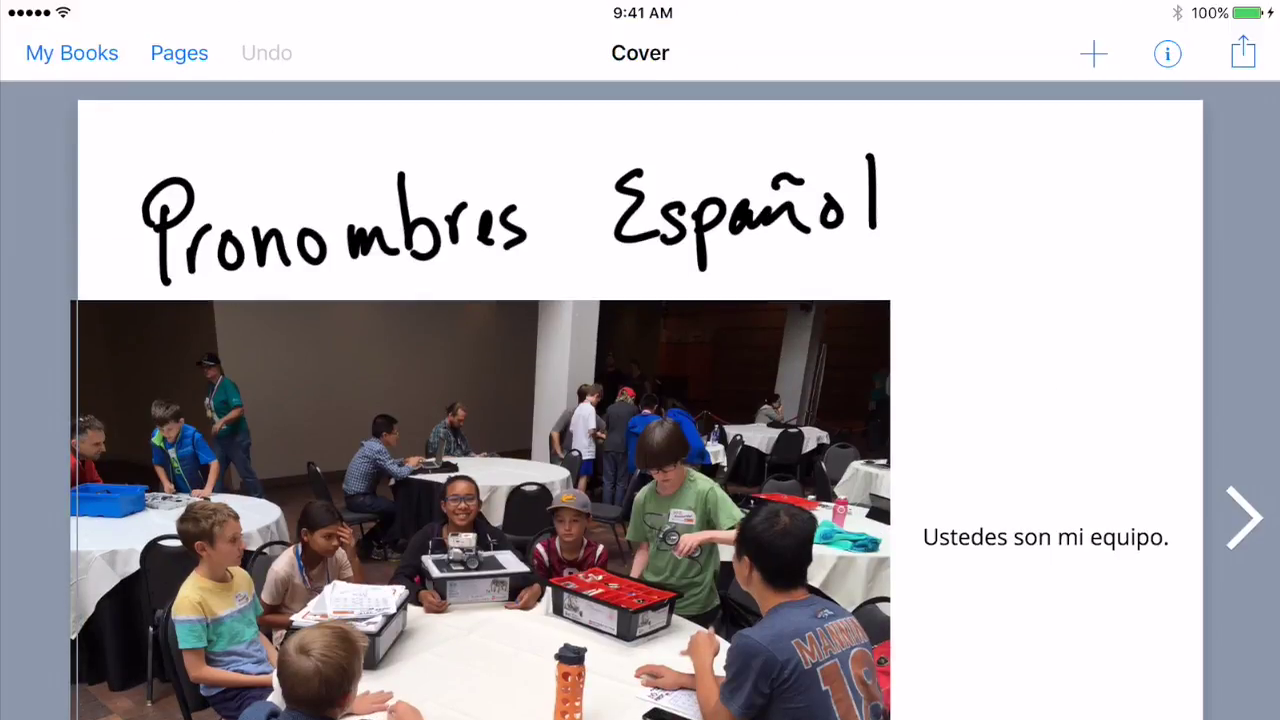
click(1243, 53)
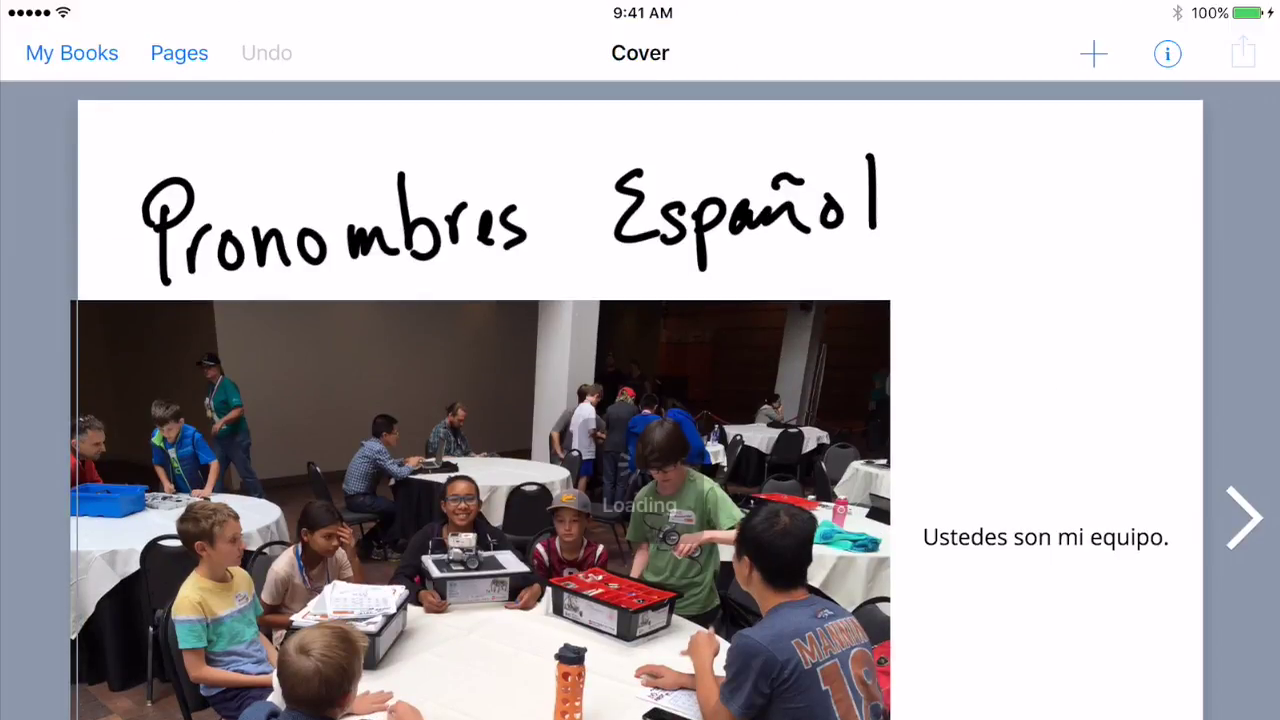
Attach Jennie.epub to Pronombres Español through Classroom and turn in the assignment.
click(1066, 348)
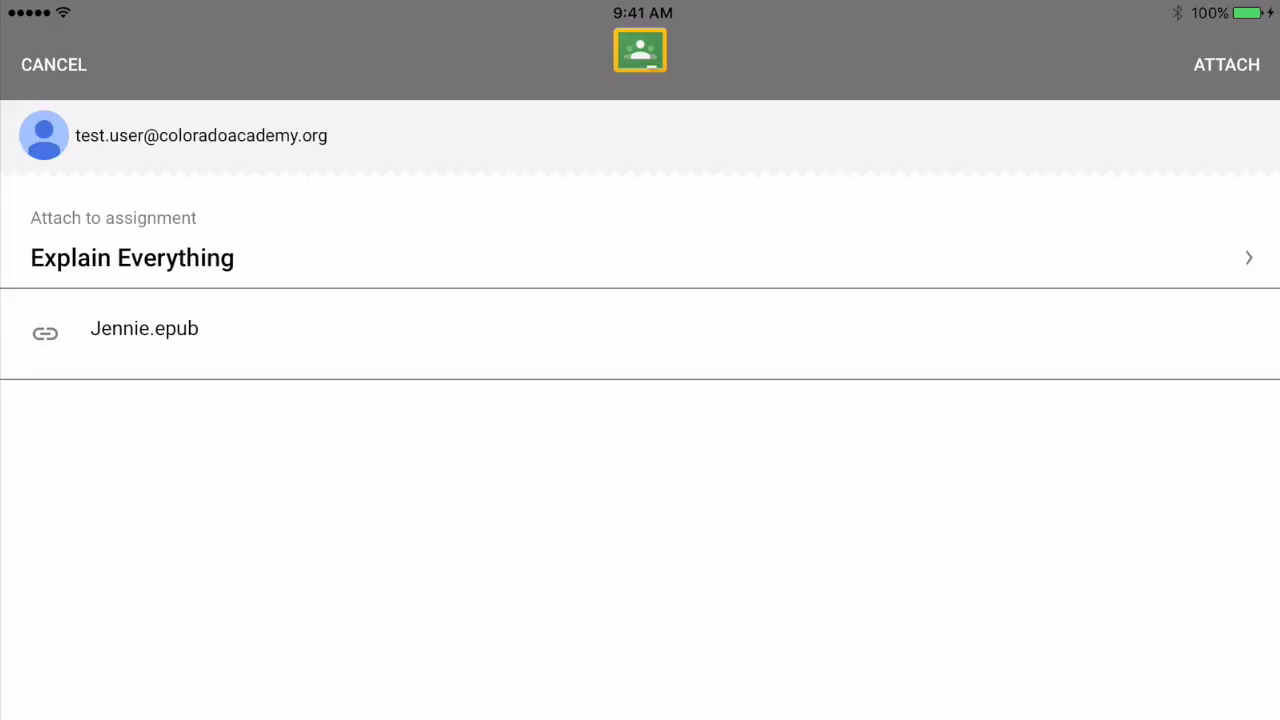
click(640, 257)
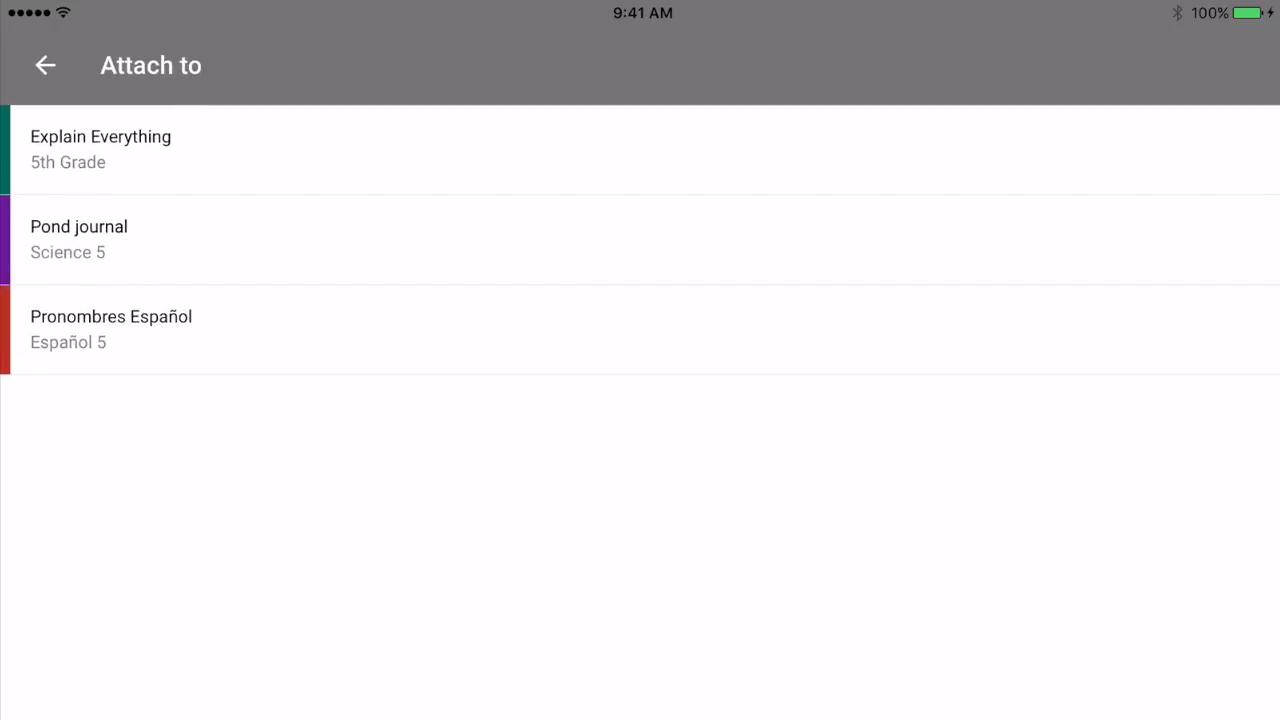
click(111, 329)
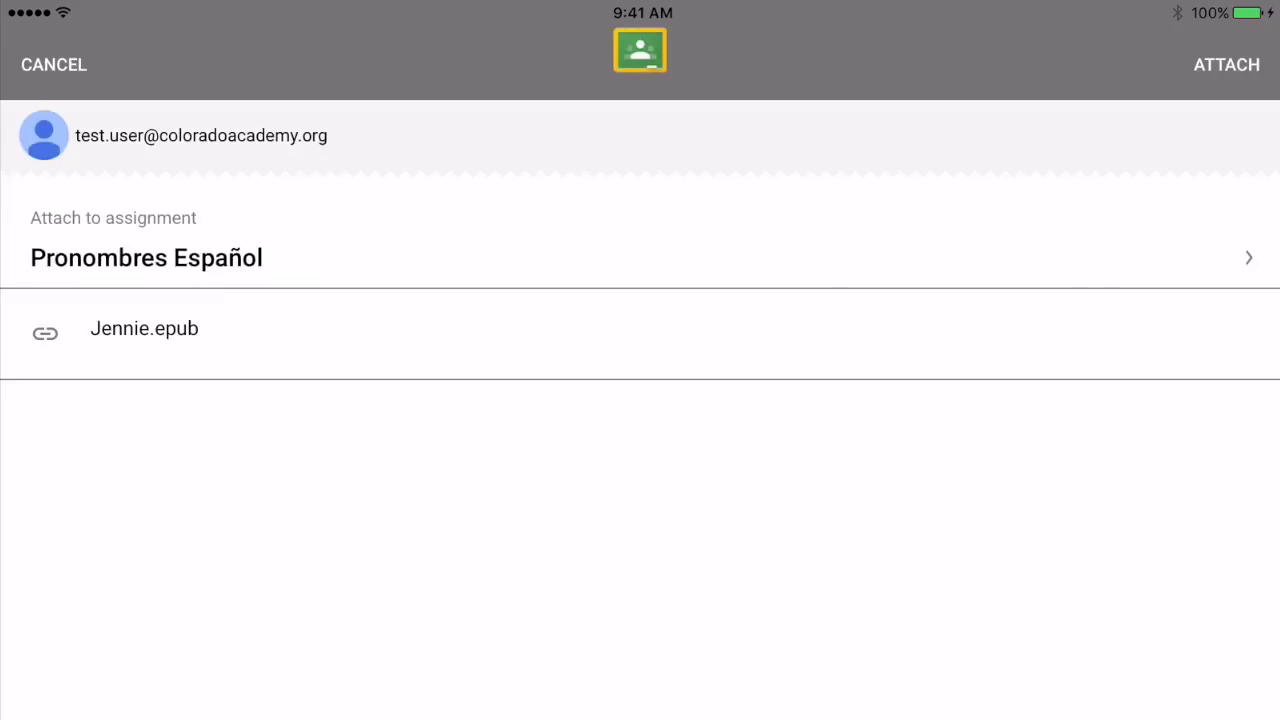
click(1226, 64)
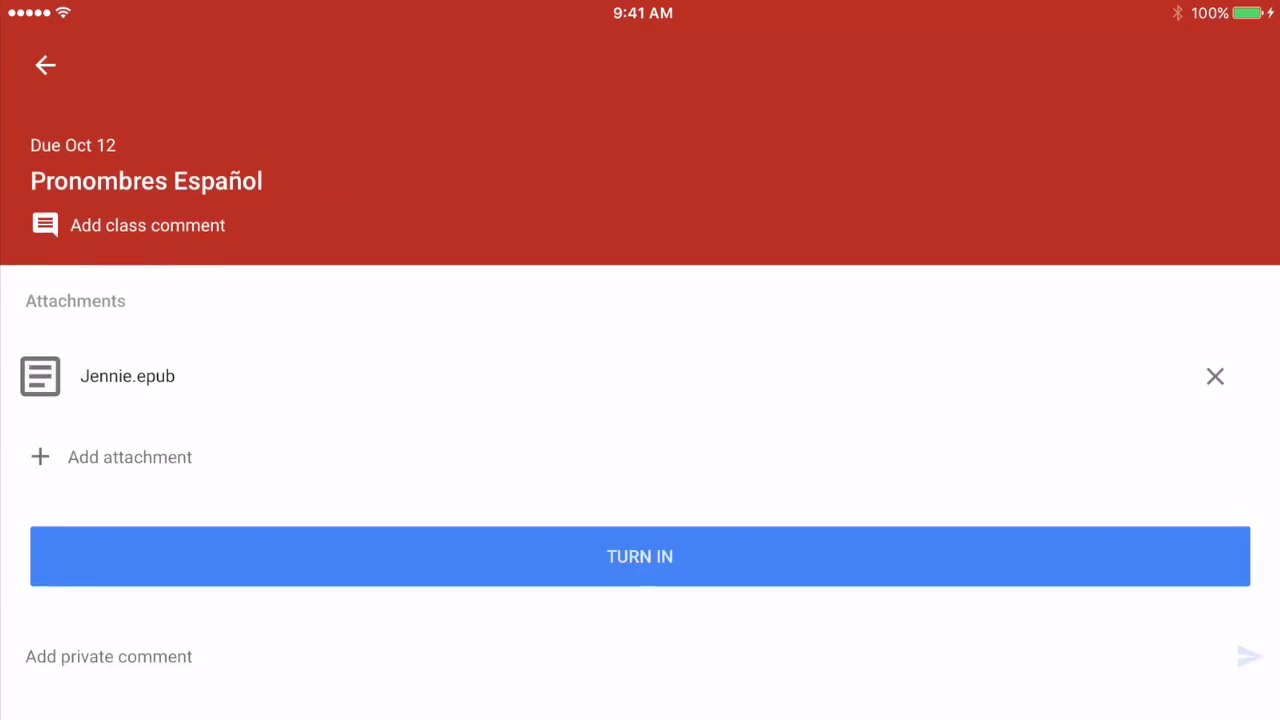
click(640, 556)
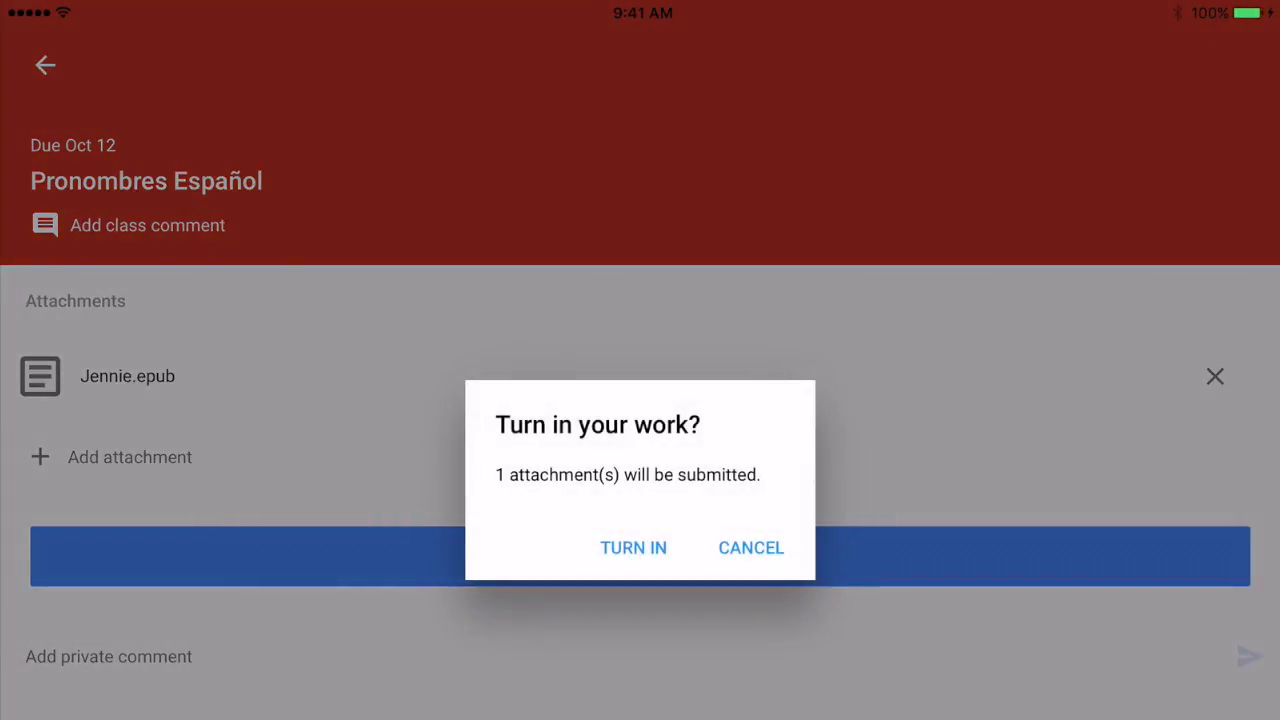
click(633, 547)
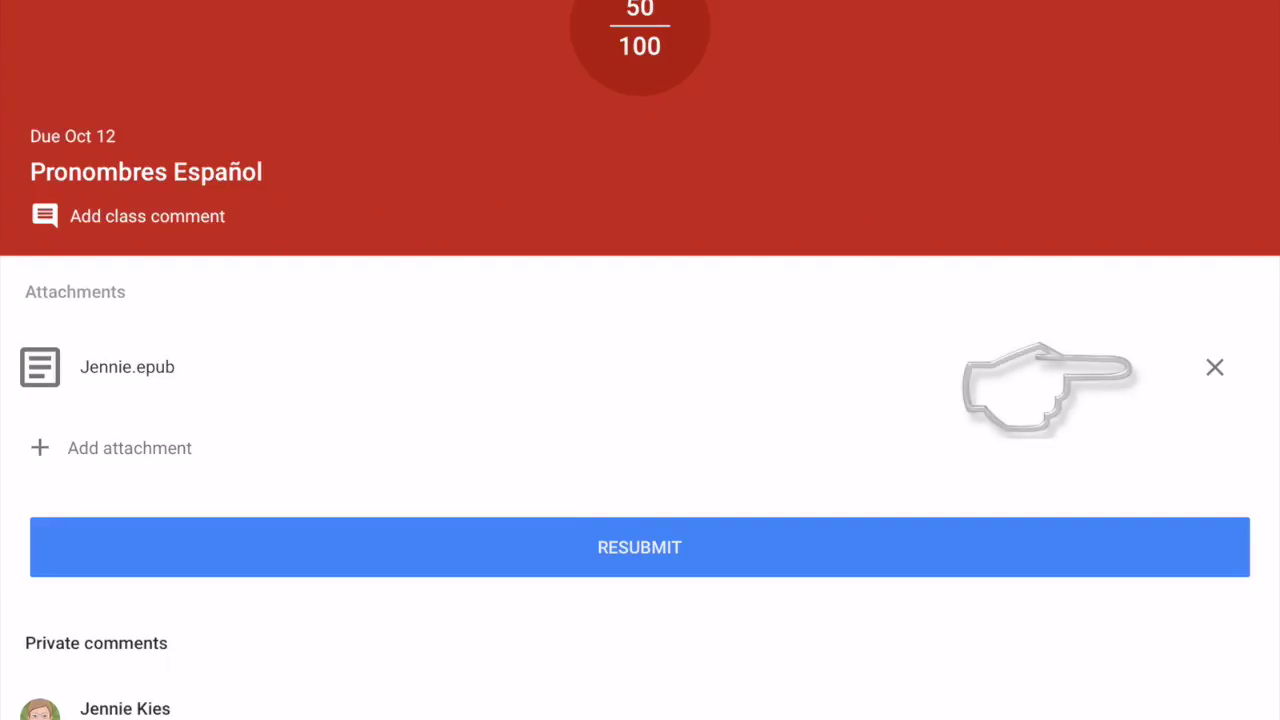
Delete the Jennie.epub attachment from Pronombres Español, confirming the removal.
click(1214, 367)
click(749, 376)
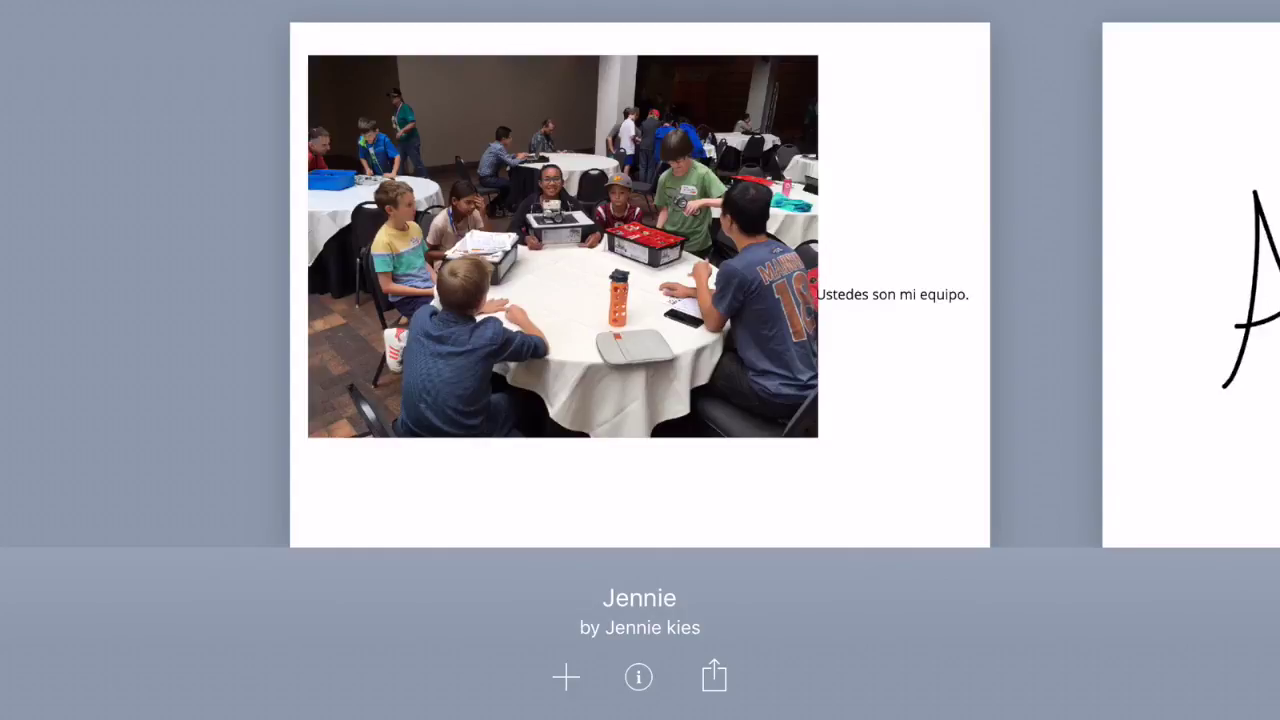
Change the book title in the info panel from 'Jennie' to 'Jennie 2'.
click(638, 677)
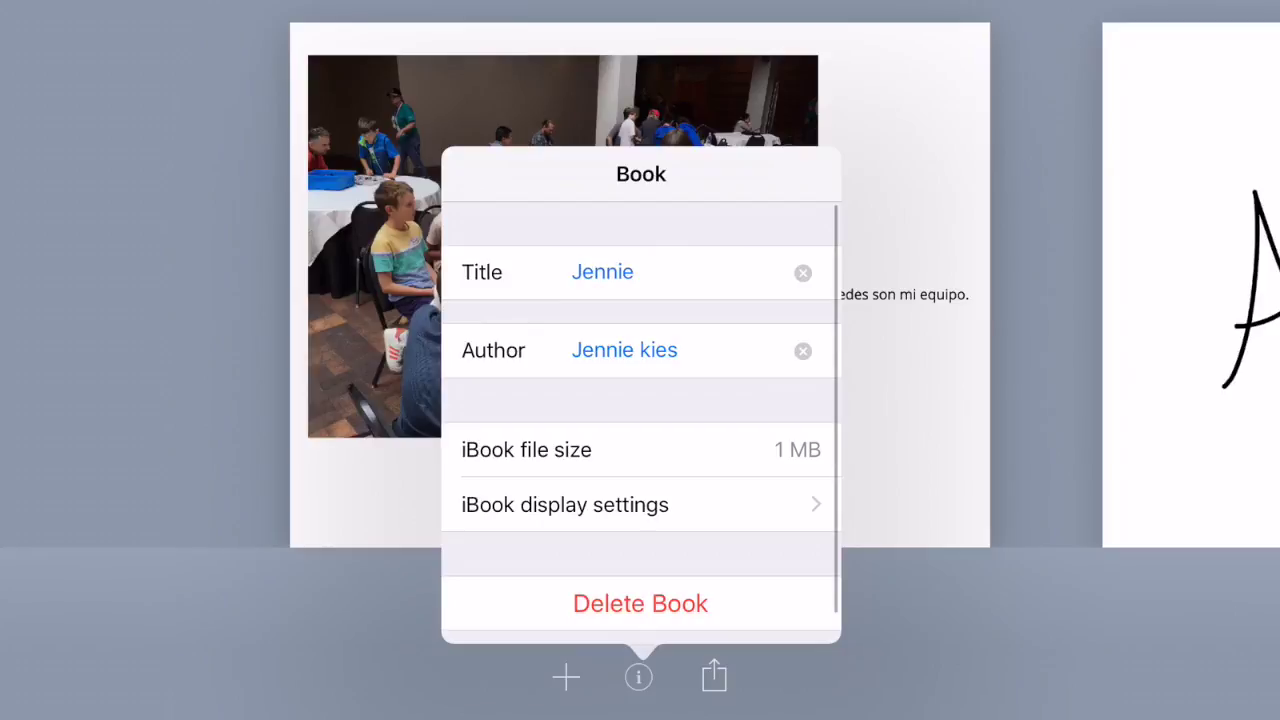
click(605, 271)
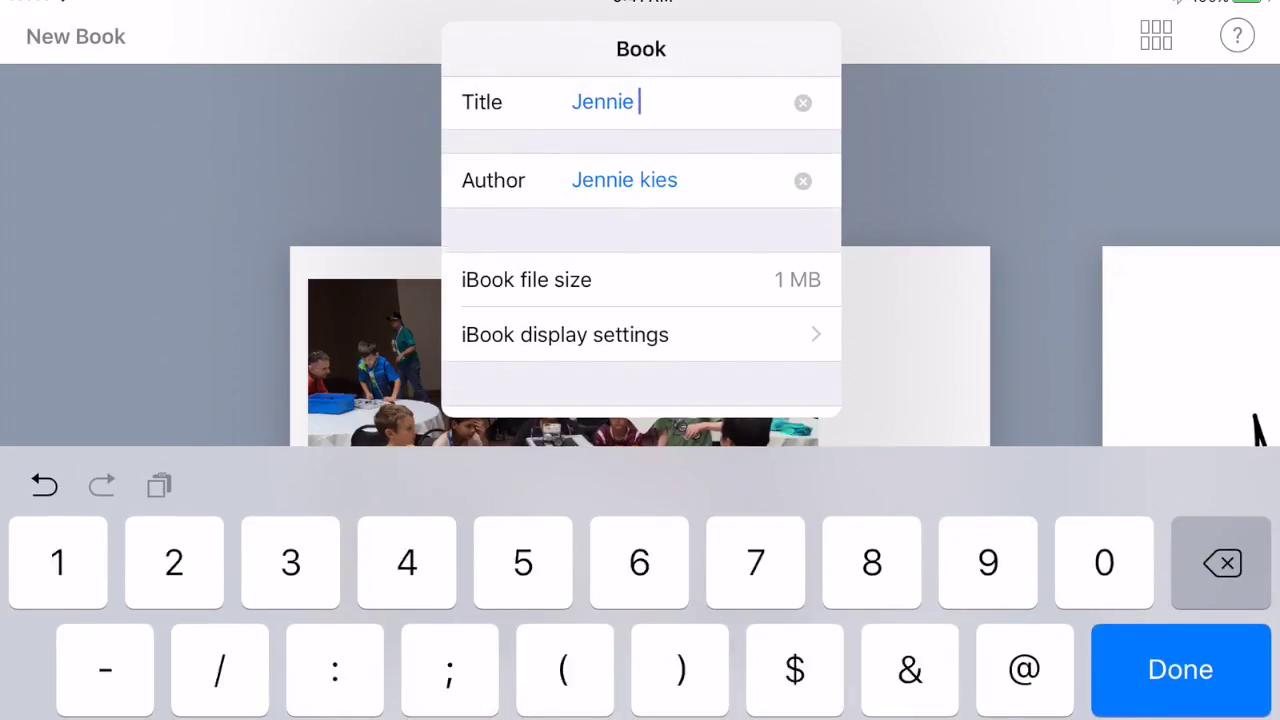
text(2)
click(1180, 669)
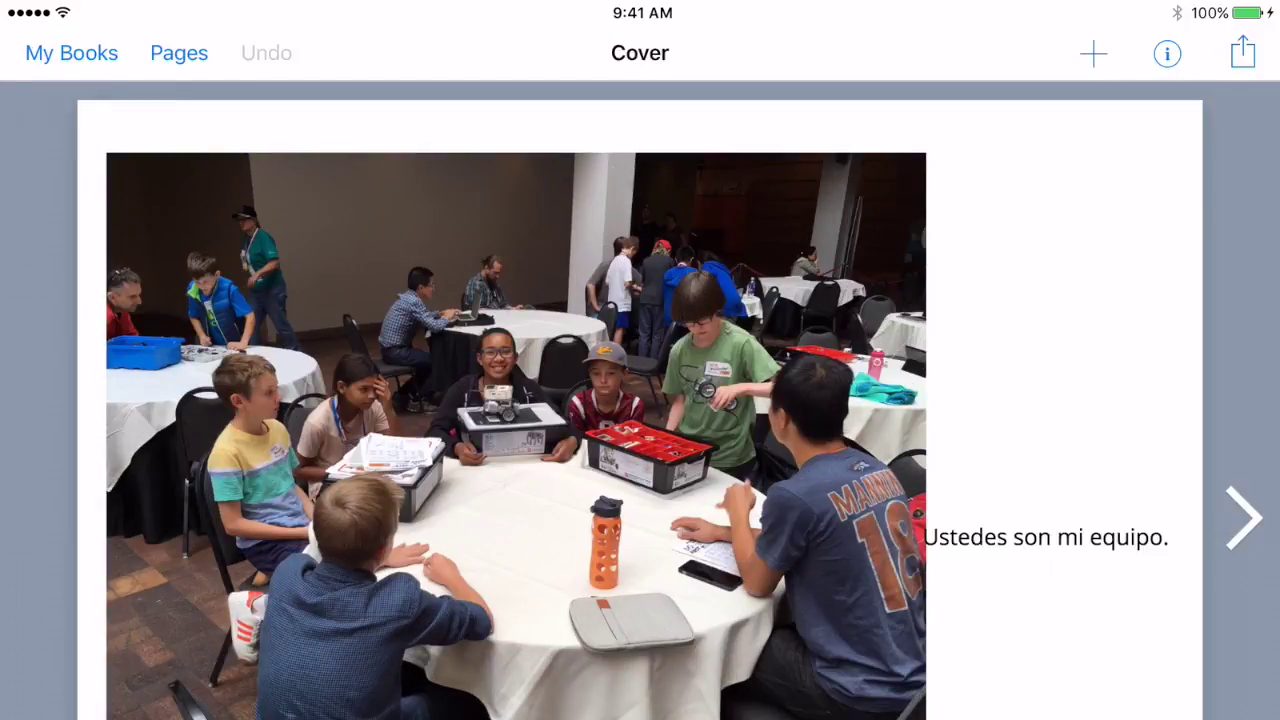
click(1243, 52)
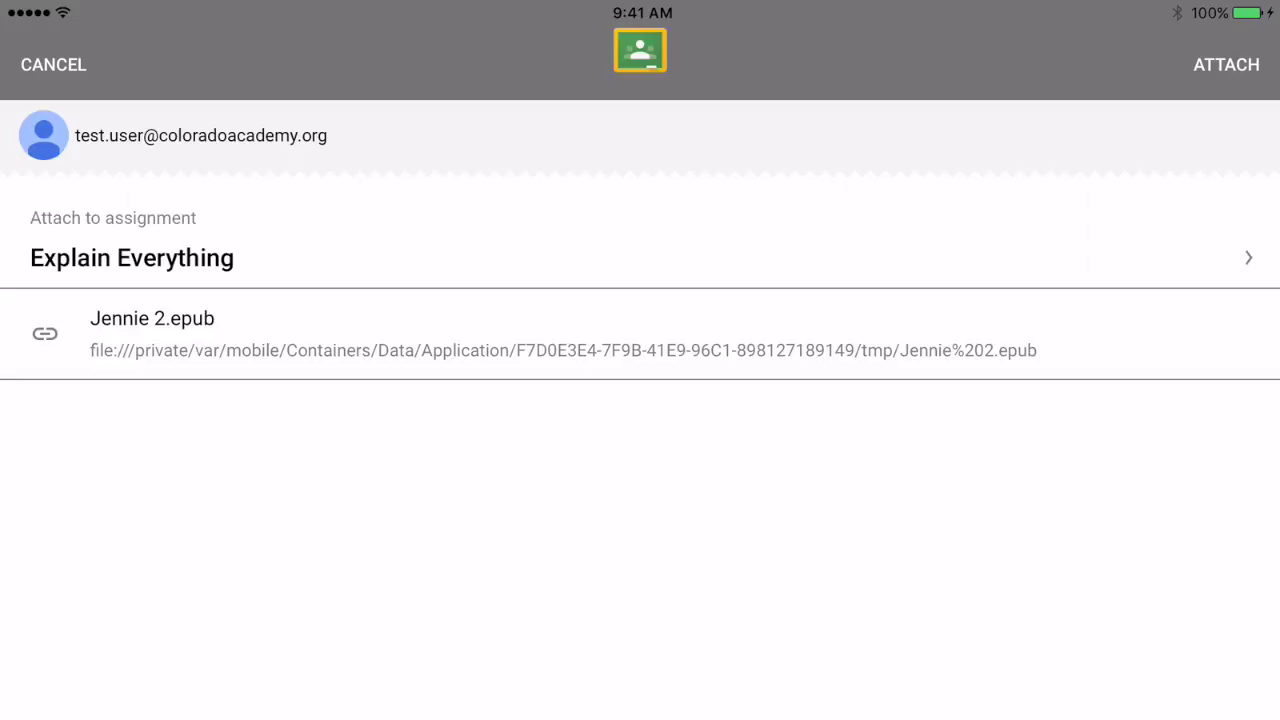
click(640, 258)
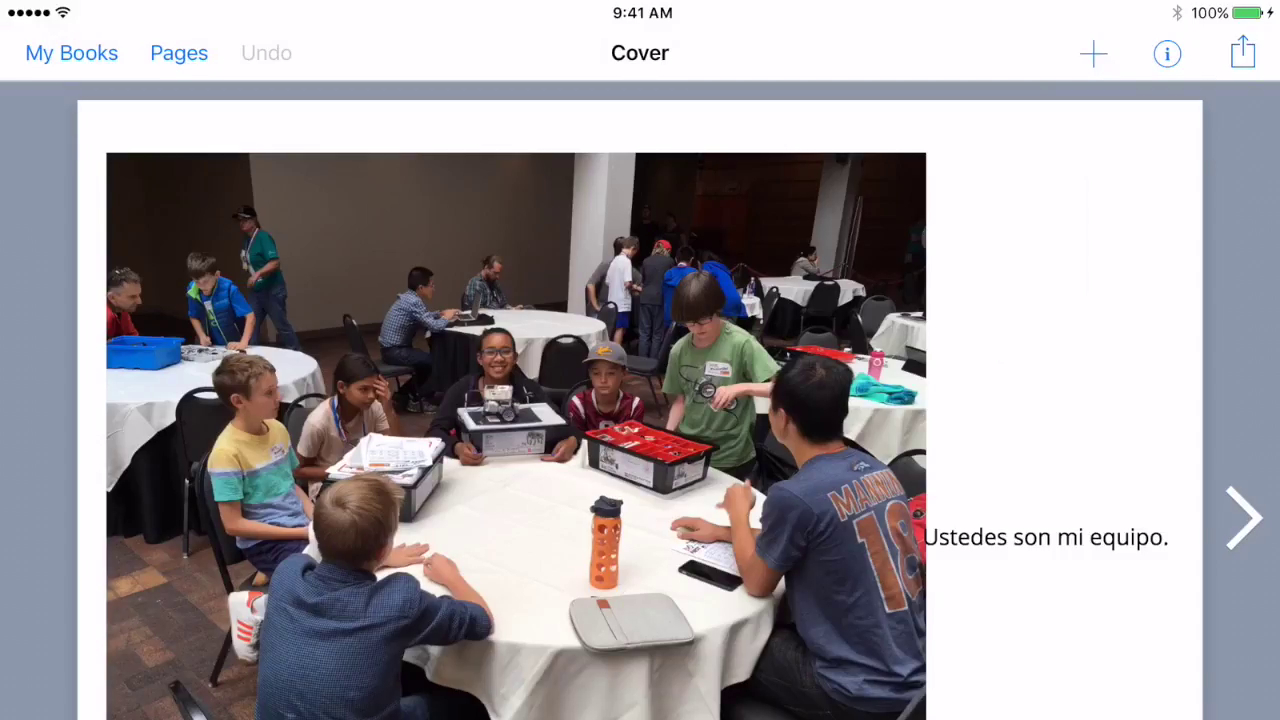
Share Jennie 2.epub to Google Drive, saving it in My Drive > Classroom > Español 5O.
click(1243, 53)
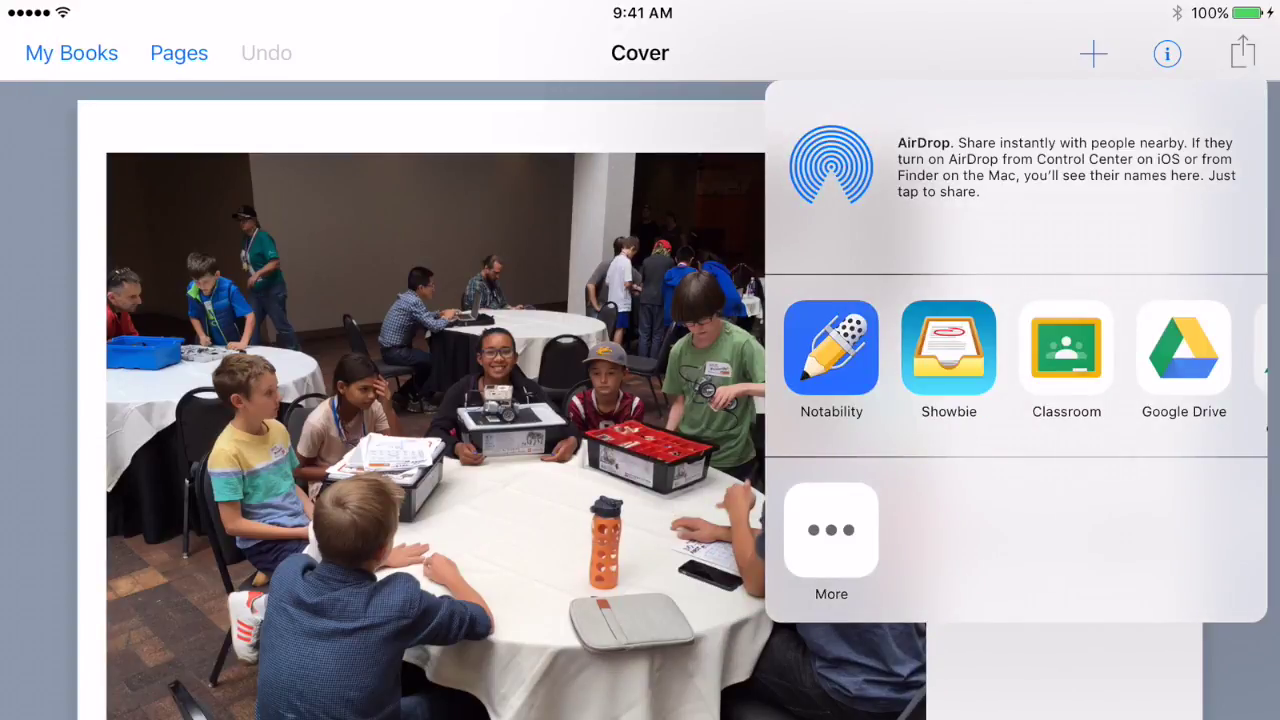
click(1168, 448)
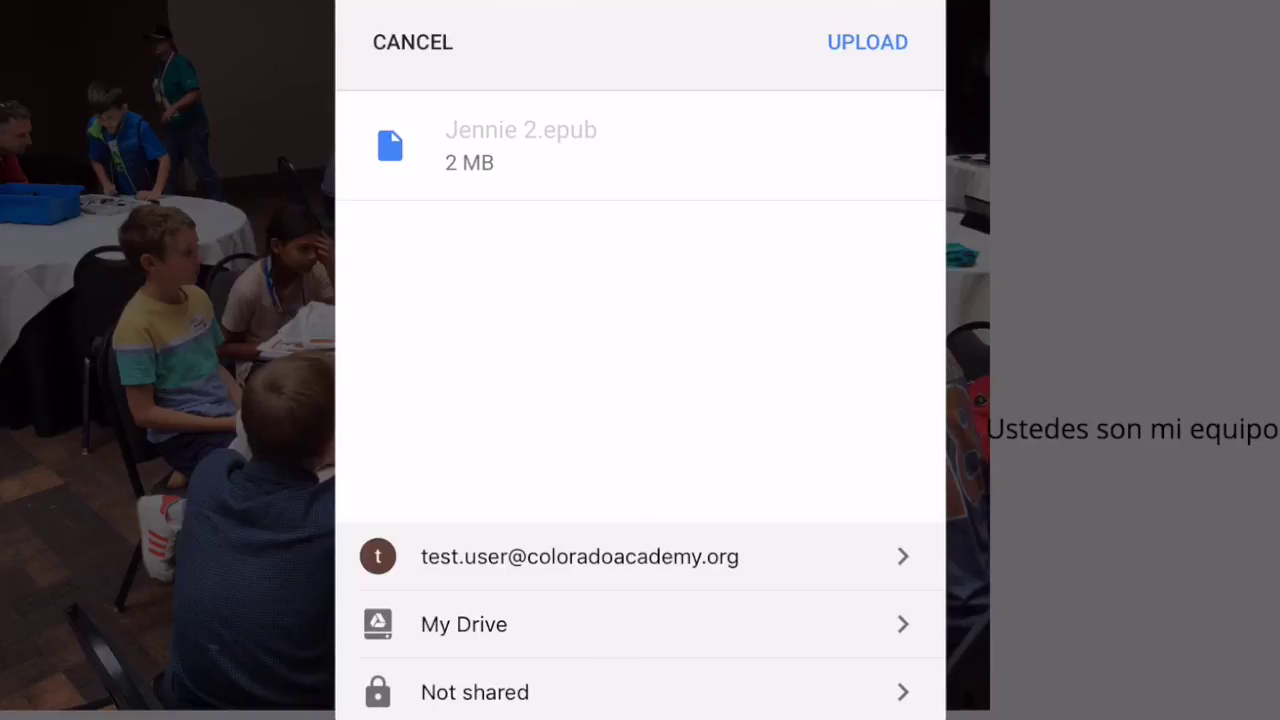
click(464, 624)
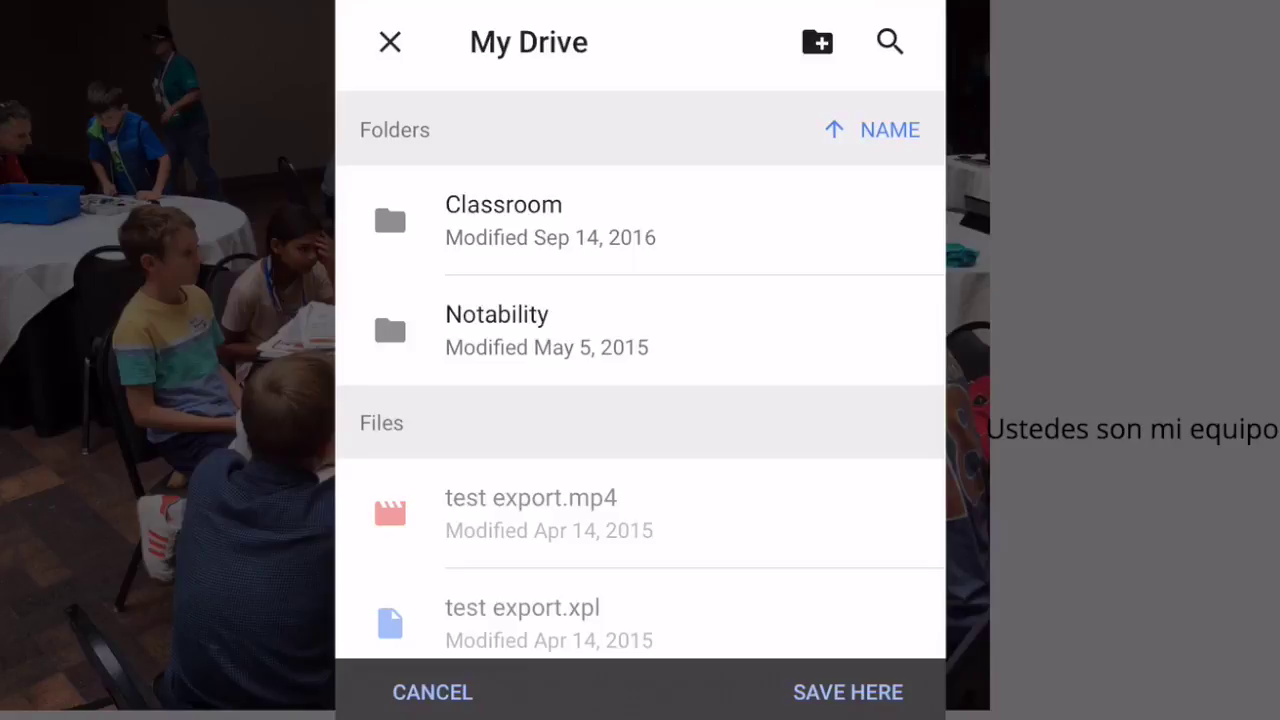
click(503, 220)
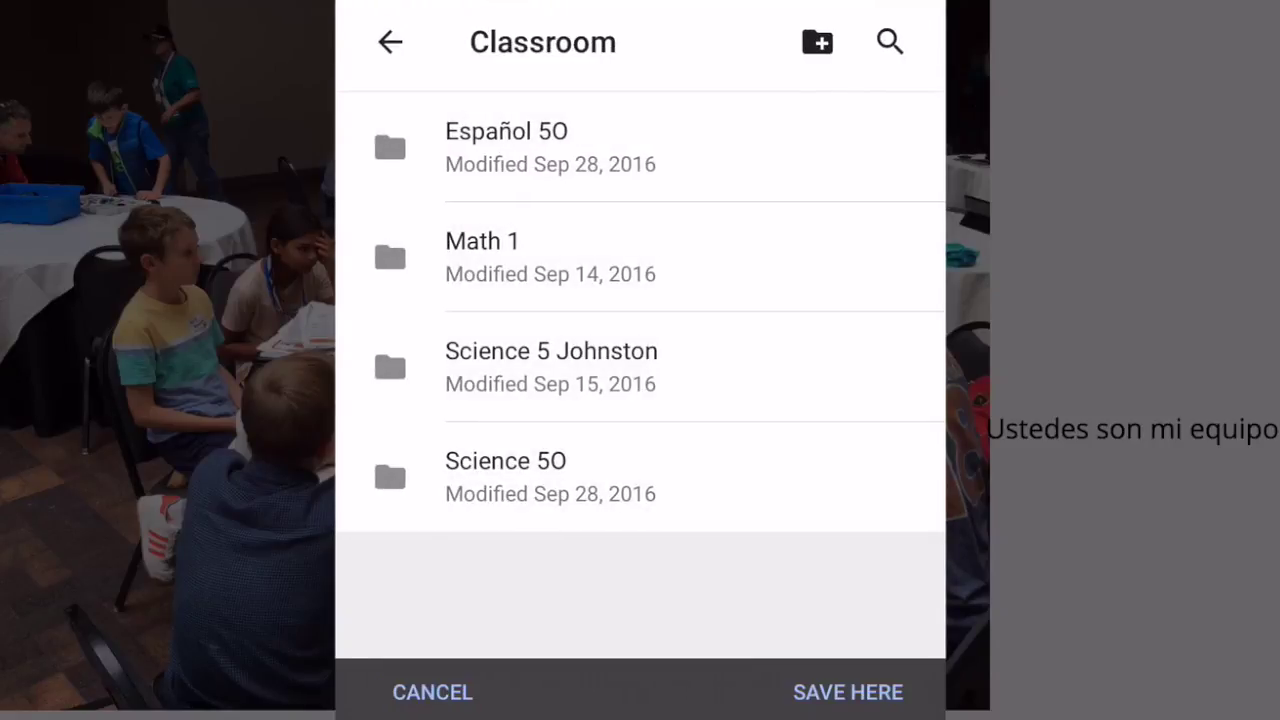
click(506, 145)
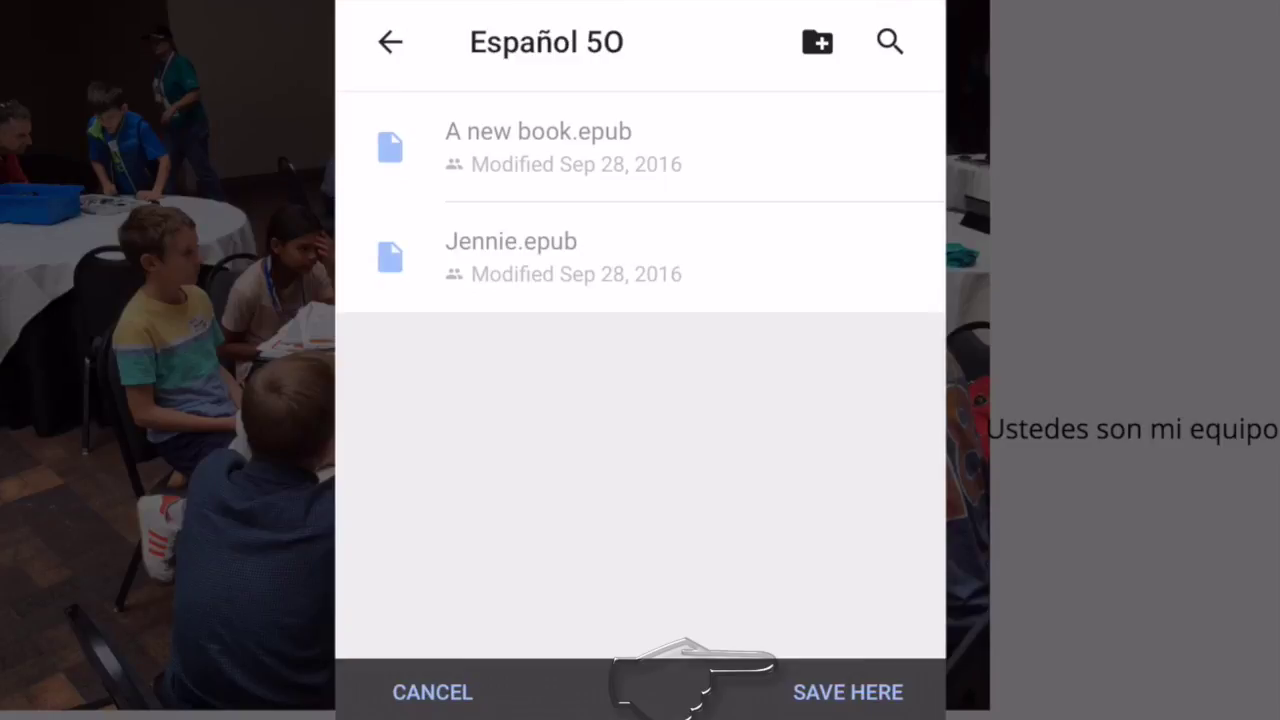
click(848, 692)
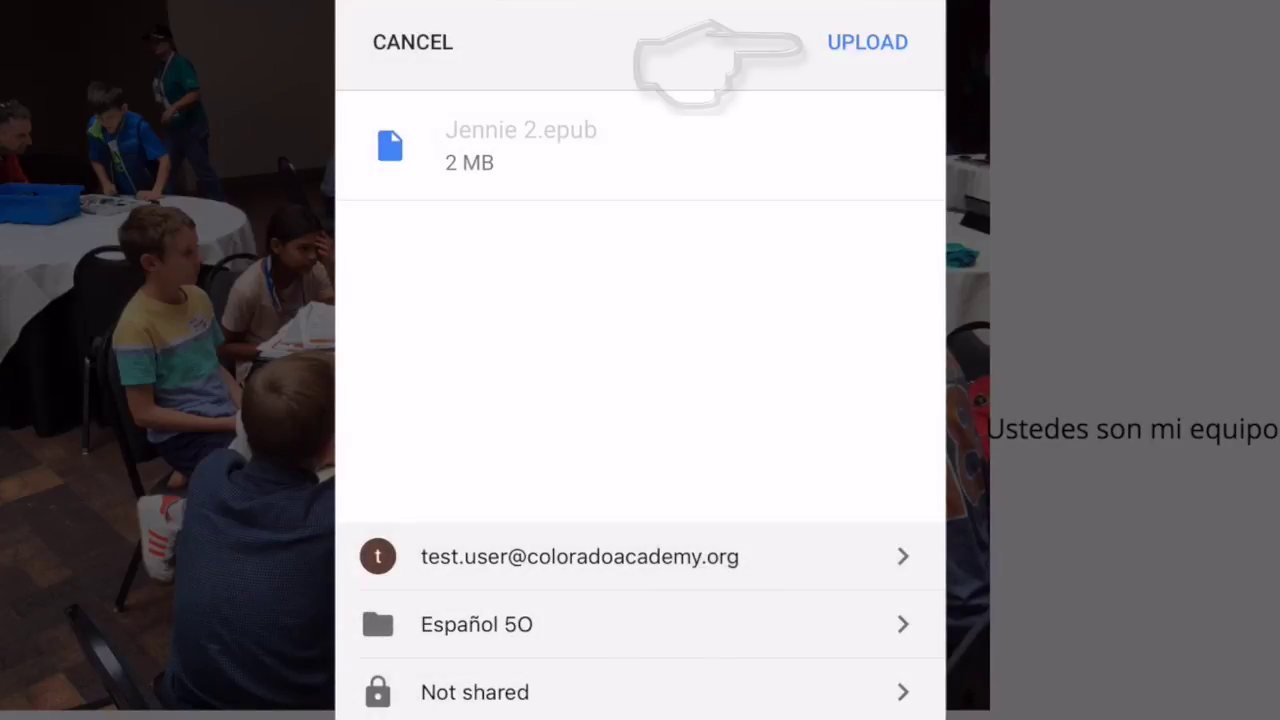
click(860, 42)
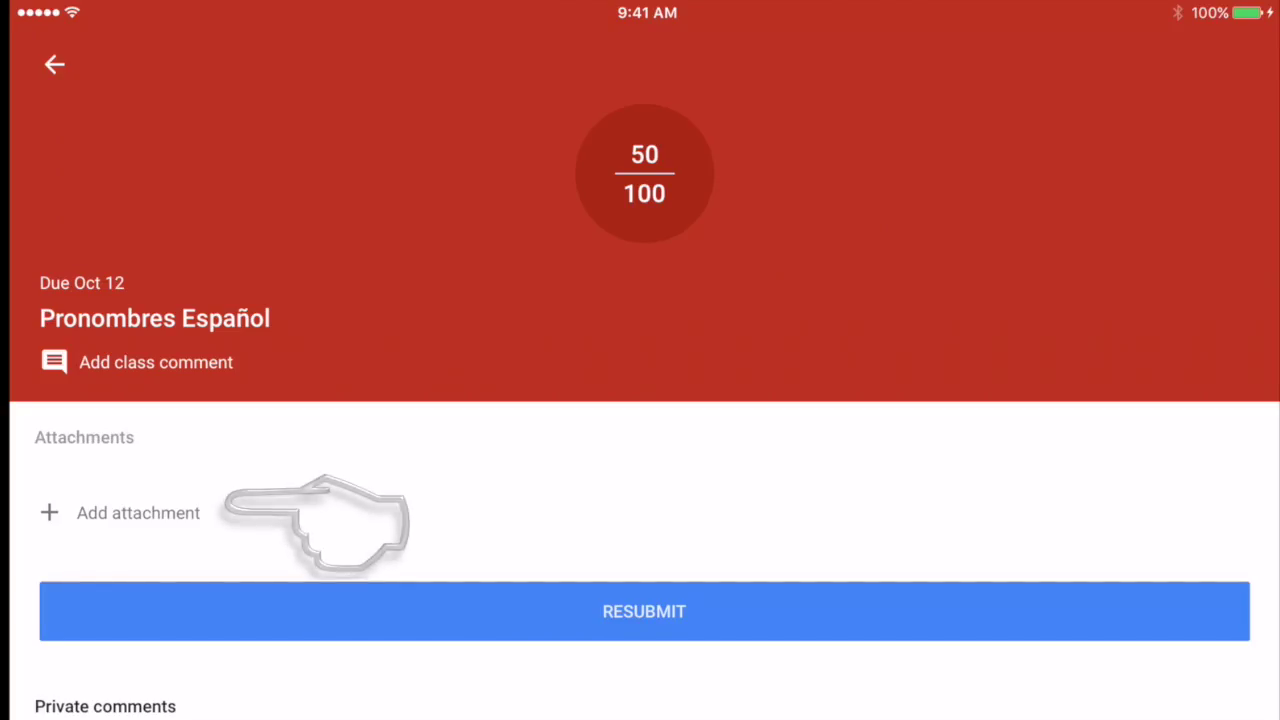
Attach Jennie 2.epub from the Drive folder Classroom > Español 5O.
click(138, 512)
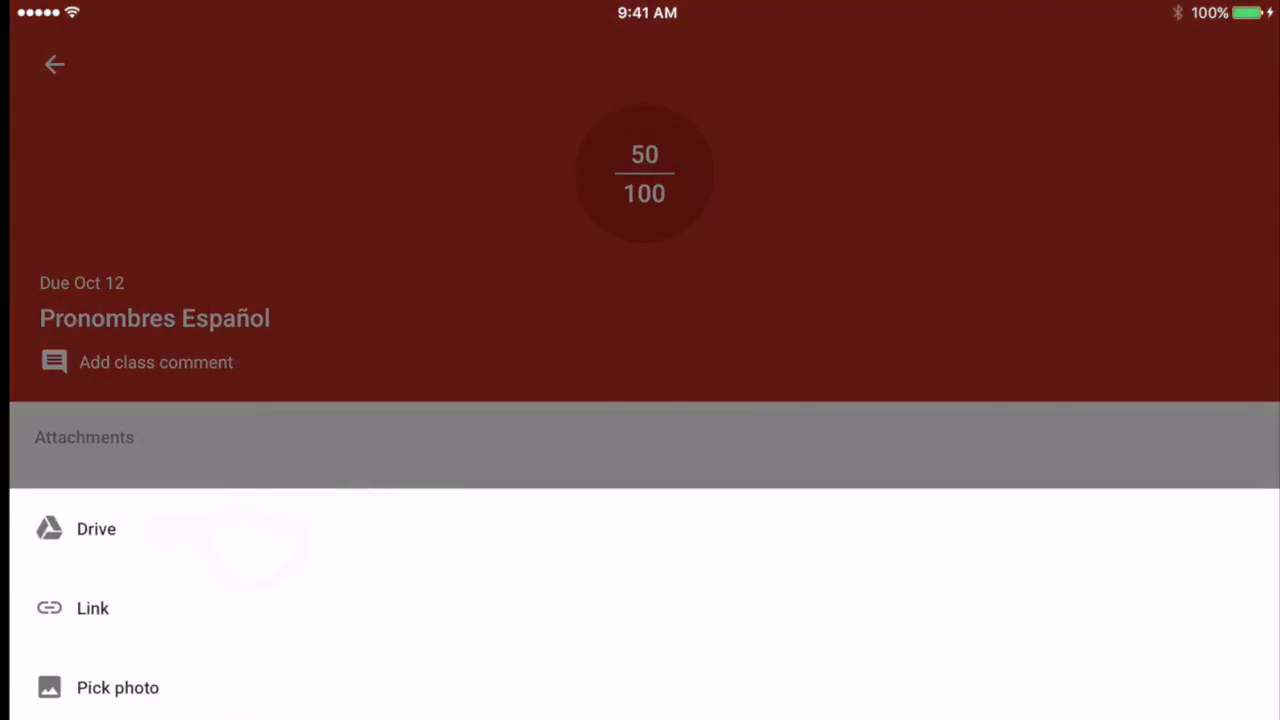
click(150, 528)
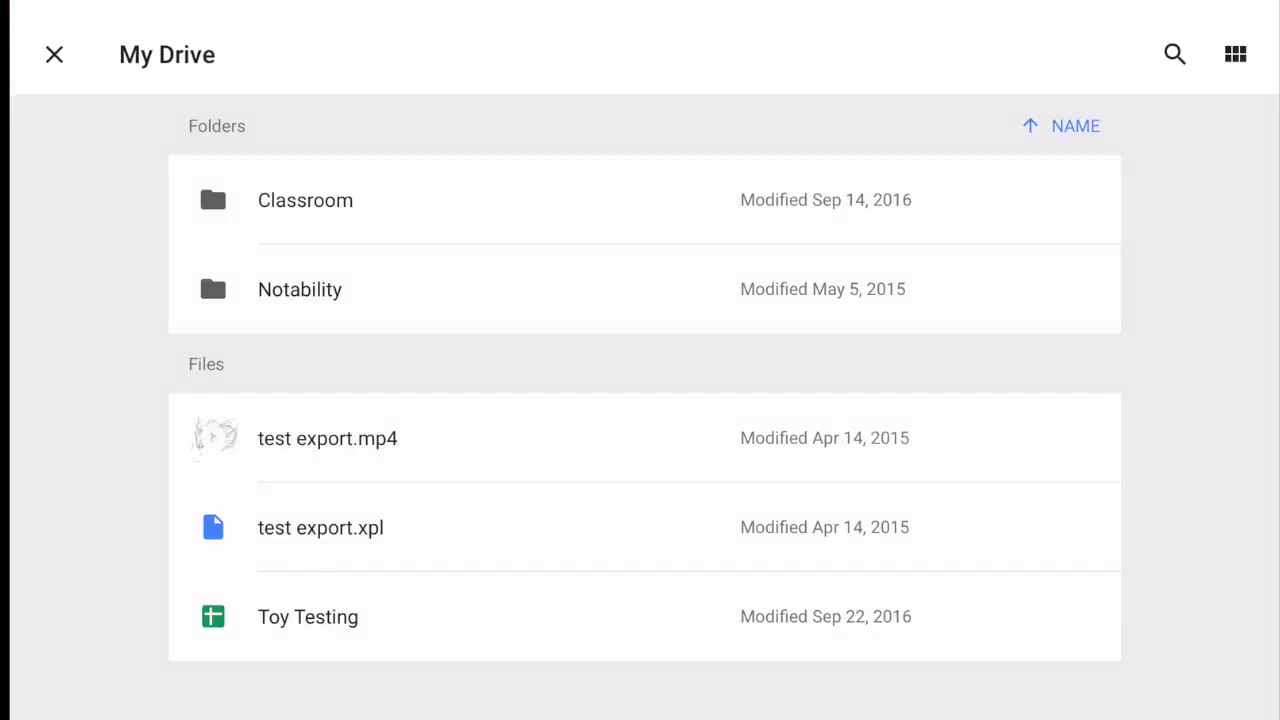
click(300, 200)
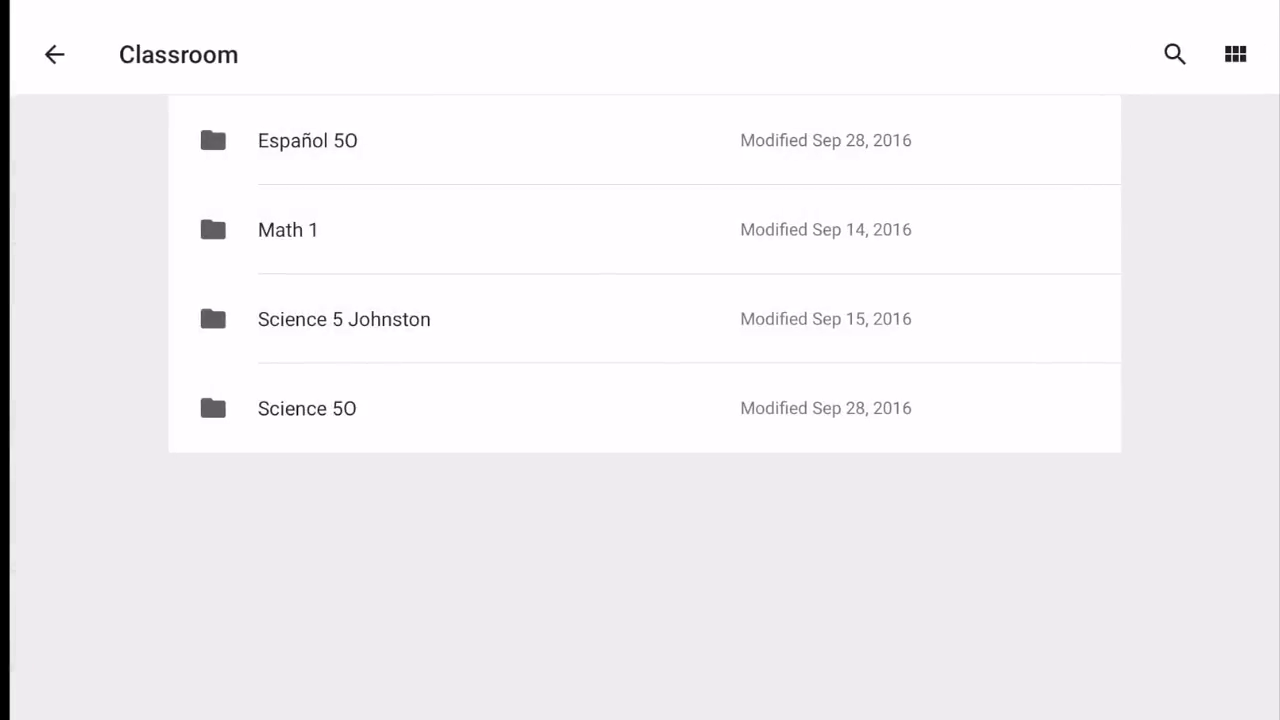
click(300, 140)
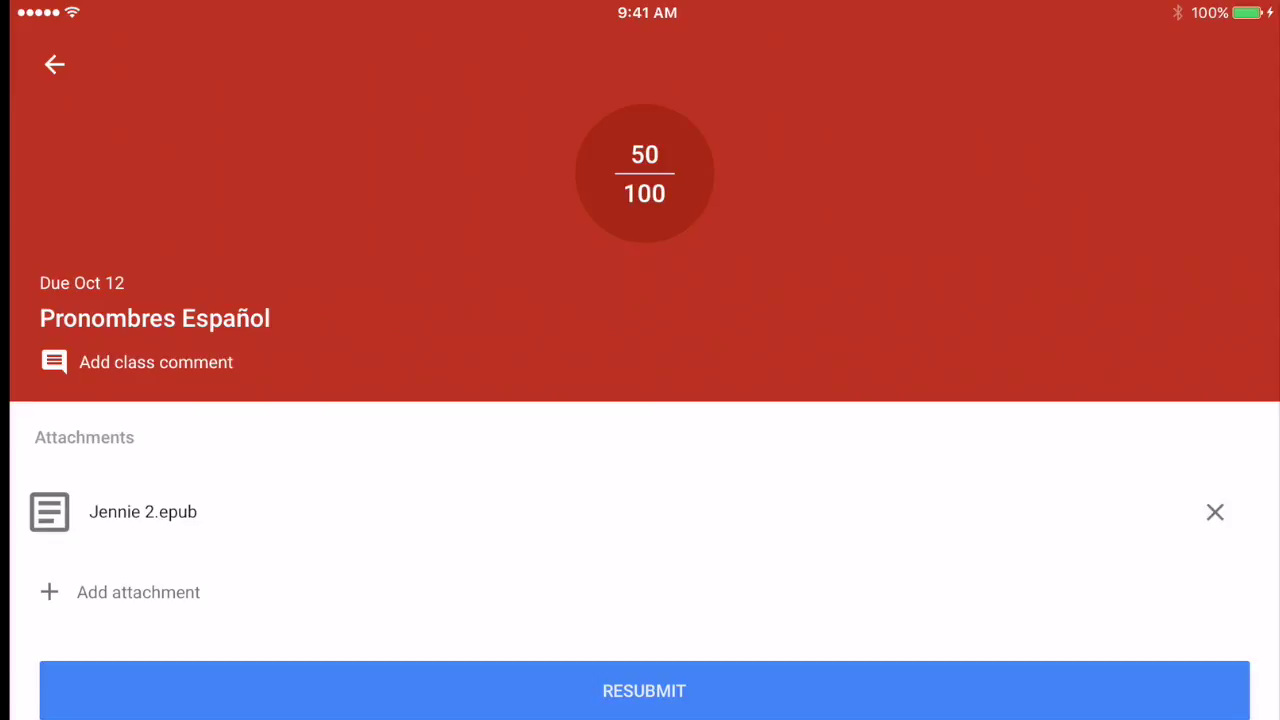
scroll(640, 400, down, 5)
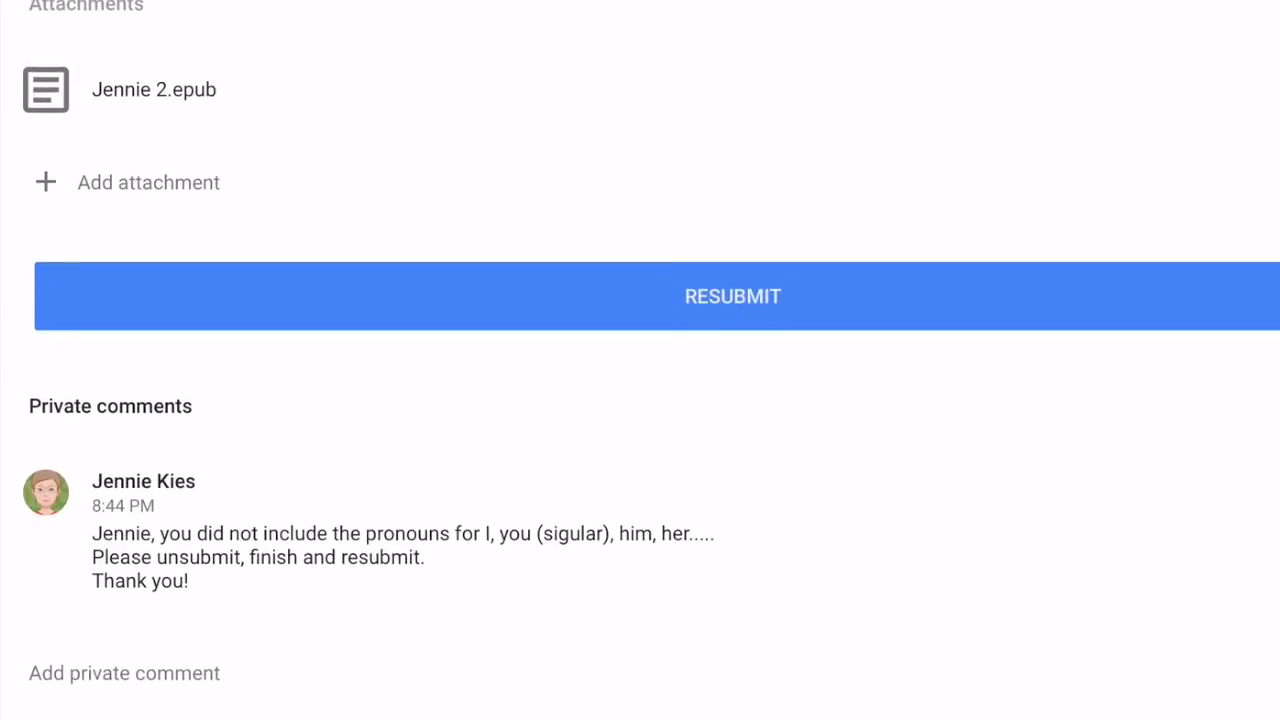
Send the private comment 'Here is the book with all the pronouns. Thank you.' and turn the work back in.
click(124, 673)
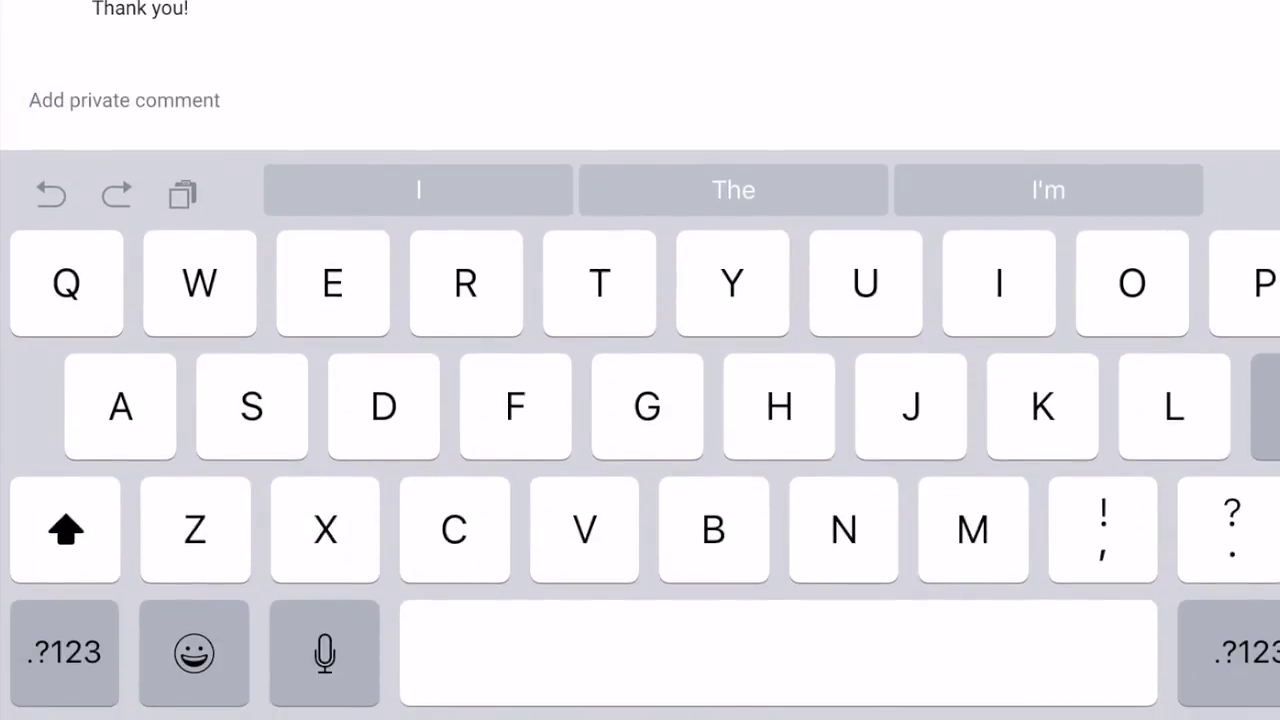
text(Here is the book w)
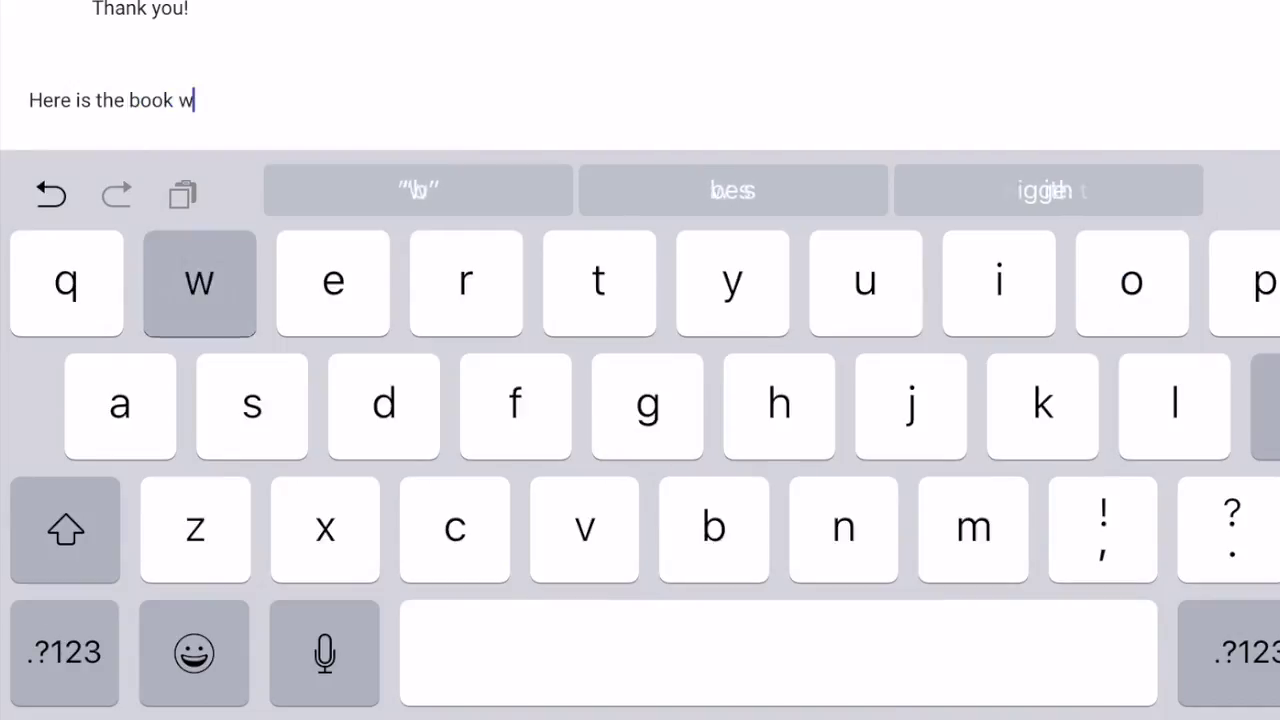
text(ith all the pr)
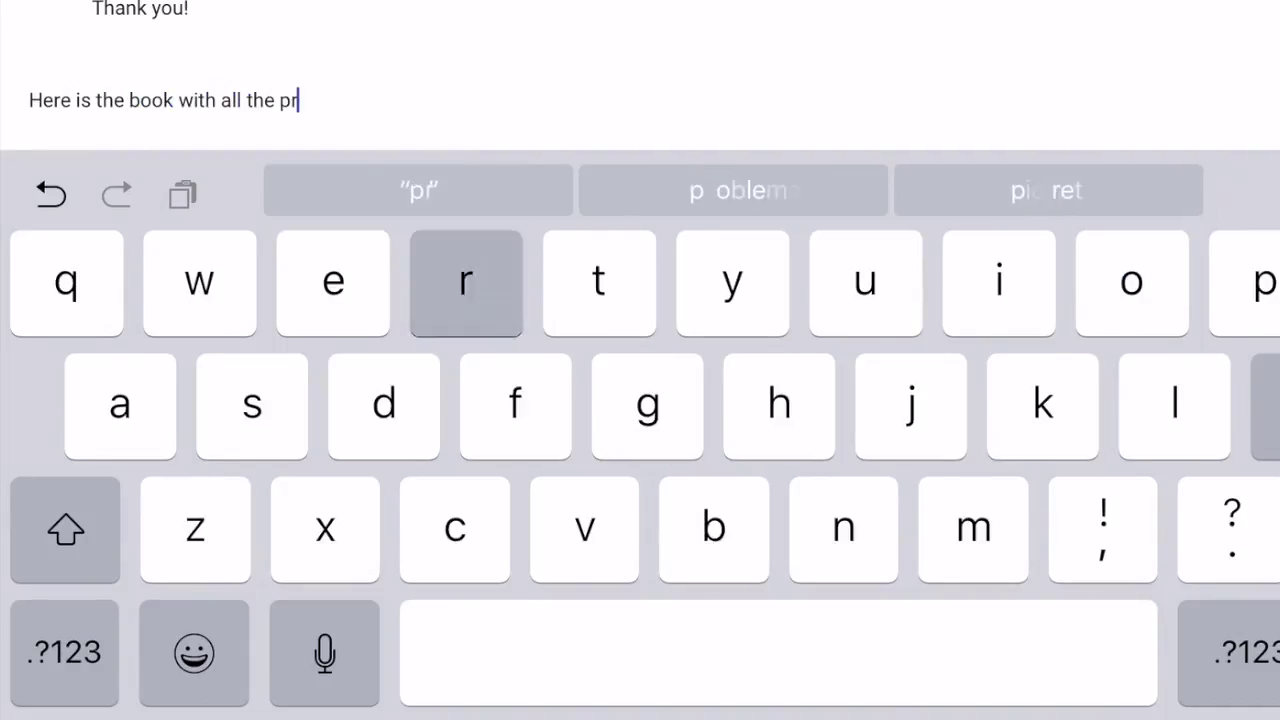
text(onouns. Th)
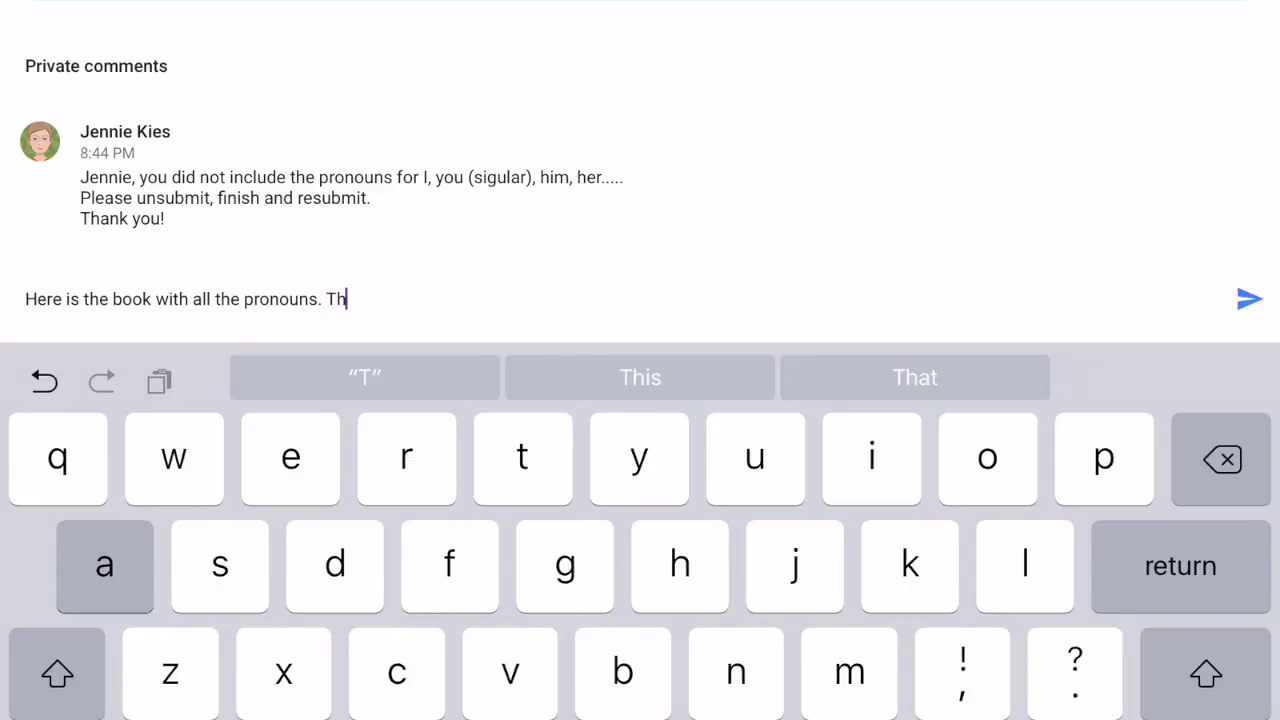
text(ank you)
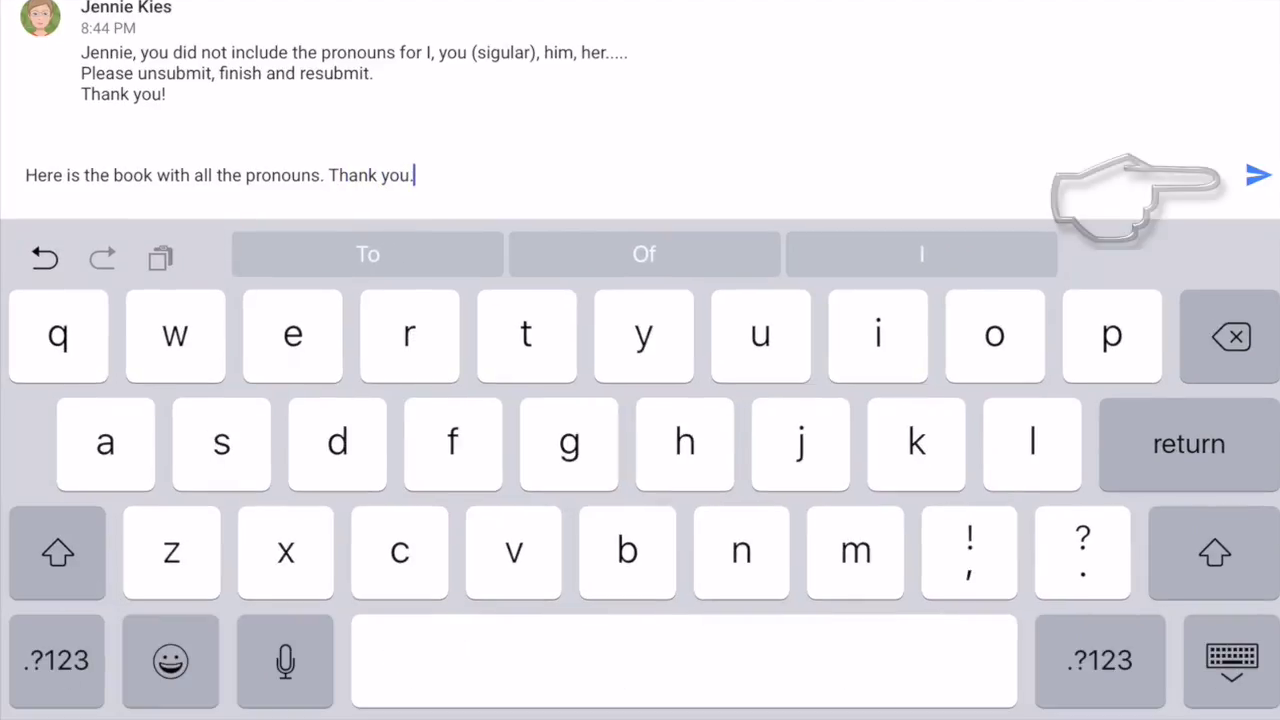
text(.)
key(Return)
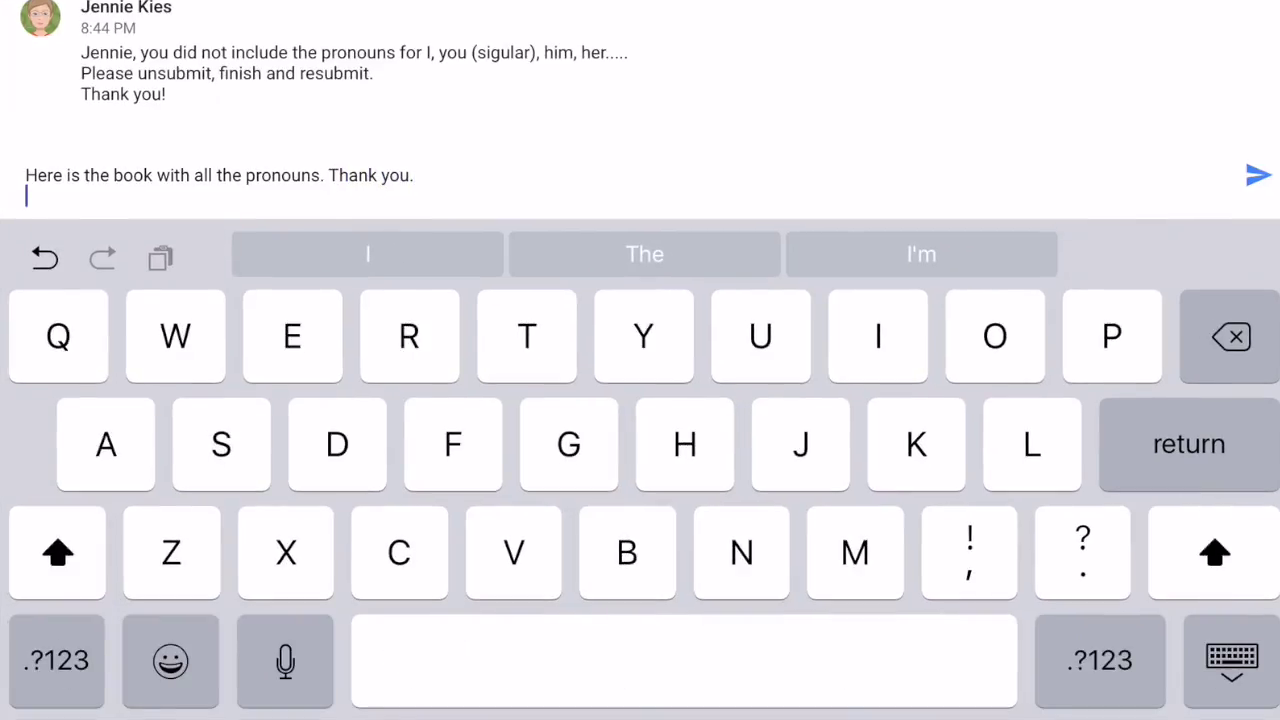
click(1258, 175)
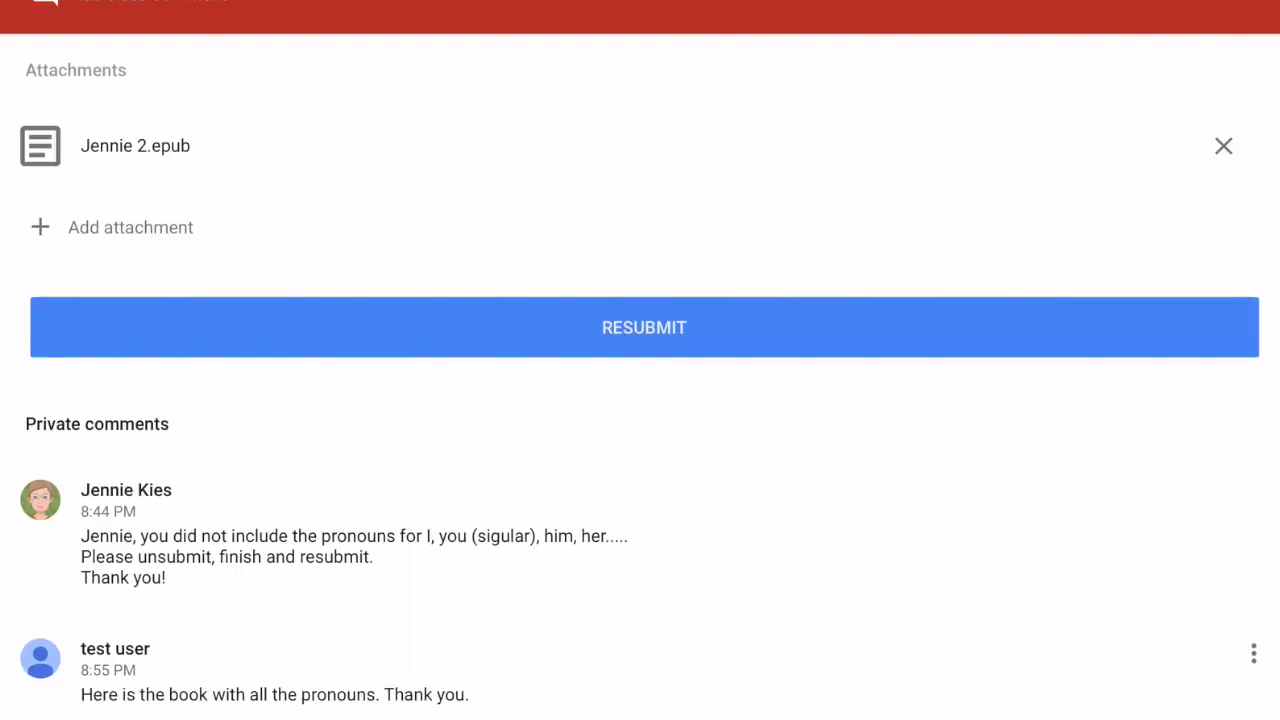
click(644, 327)
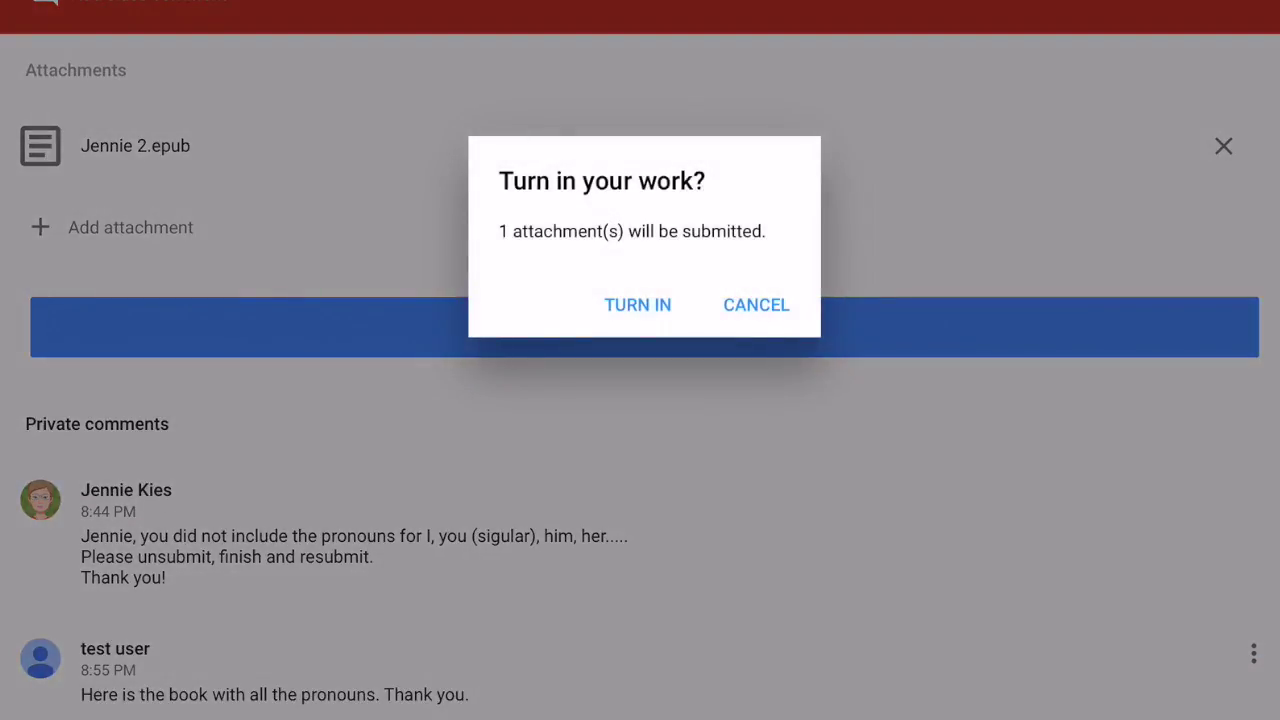
click(637, 305)
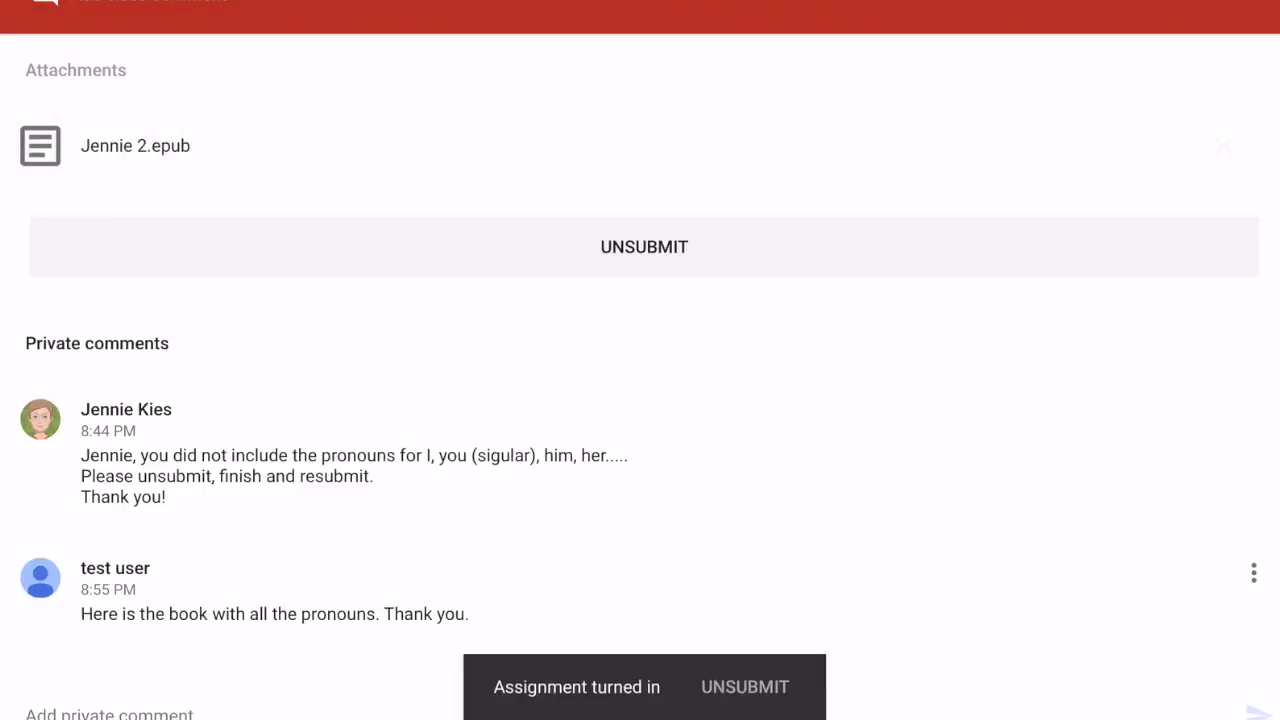